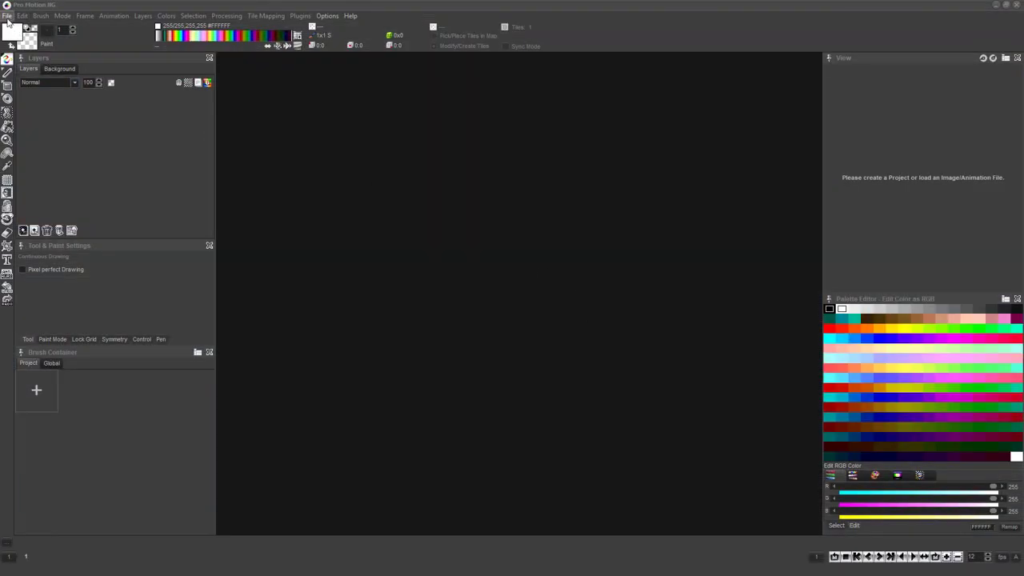
Create a new single-frame image project with a 320 × 200 pixel canvas
click(7, 16)
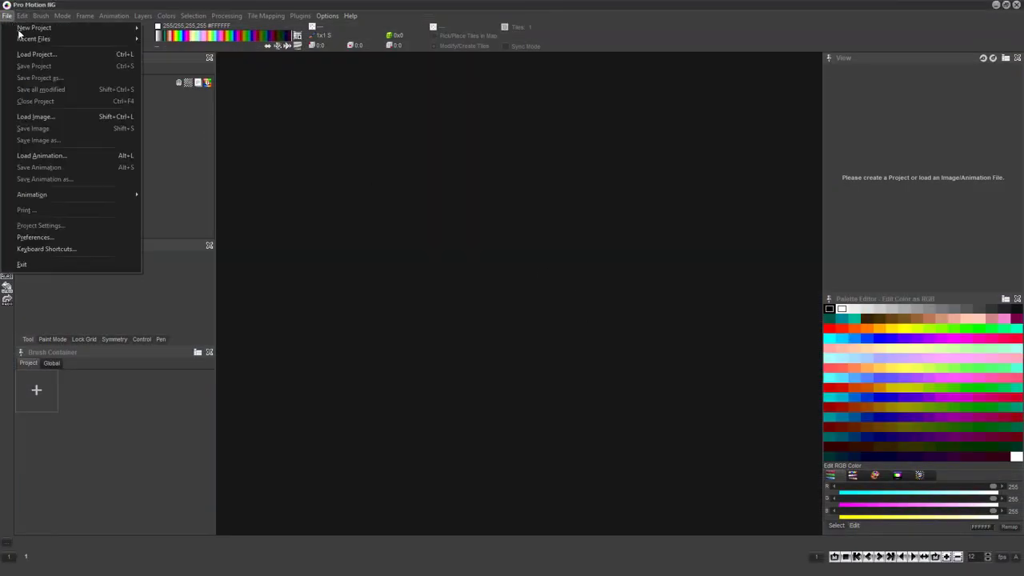
mouse_move(36, 28)
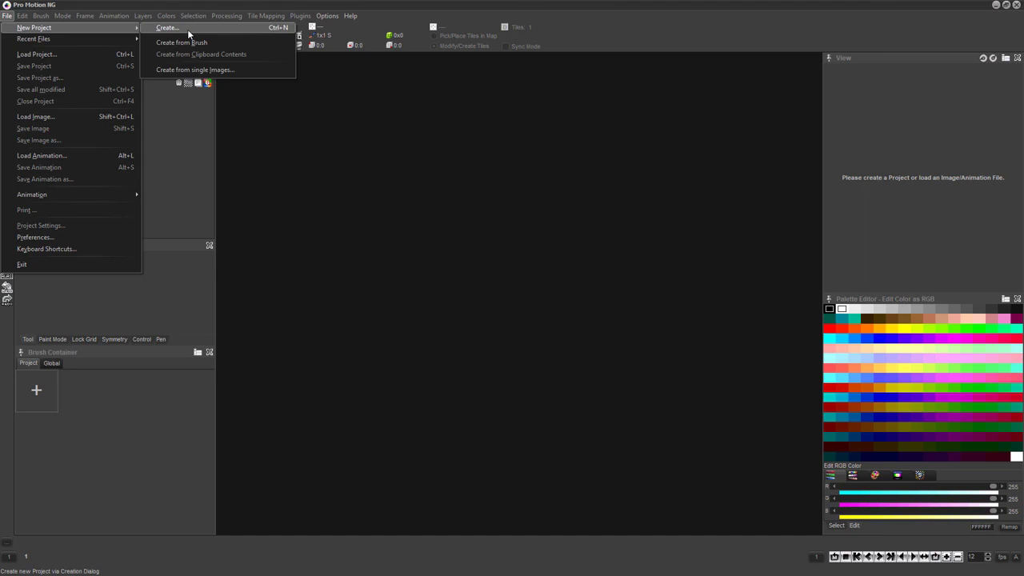
click(214, 29)
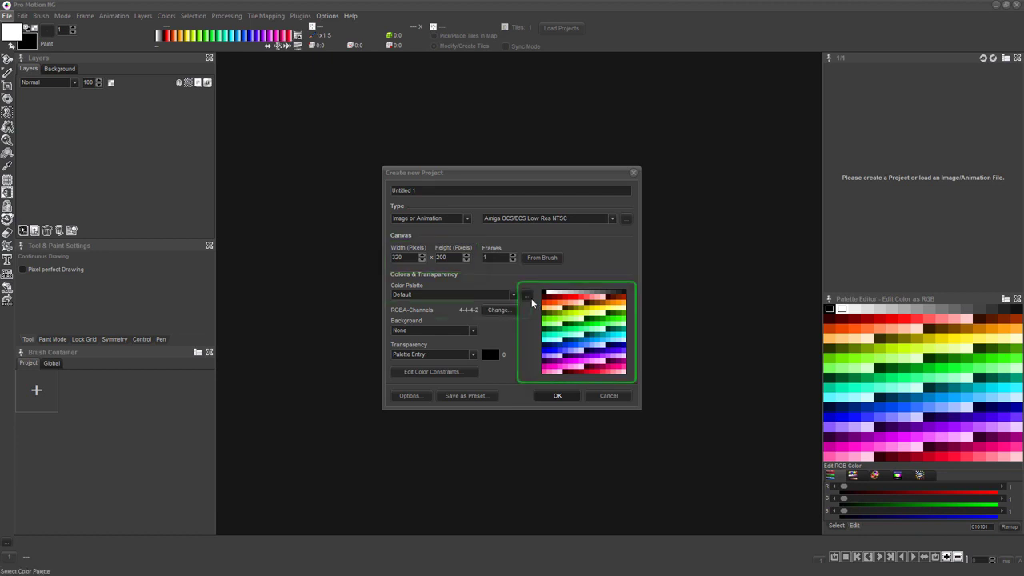
click(552, 218)
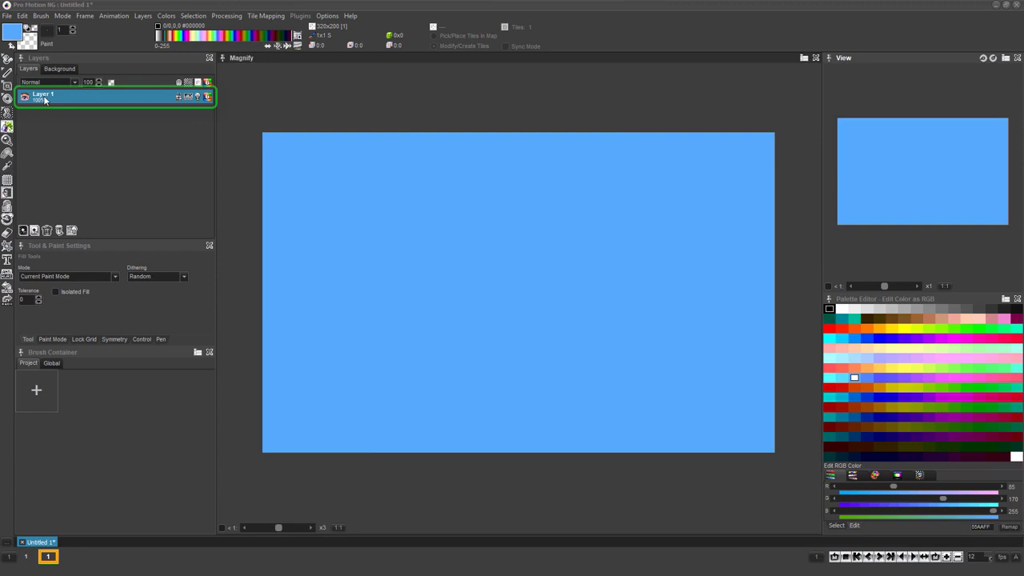
Rename the existing layer as Background and add a new layer to the project
double_click(42, 97)
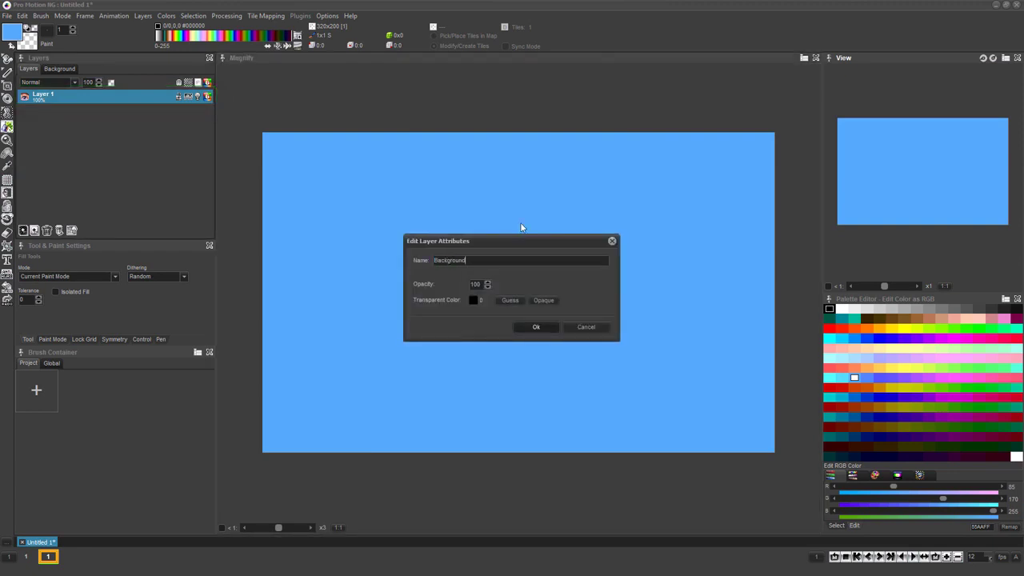
click(529, 328)
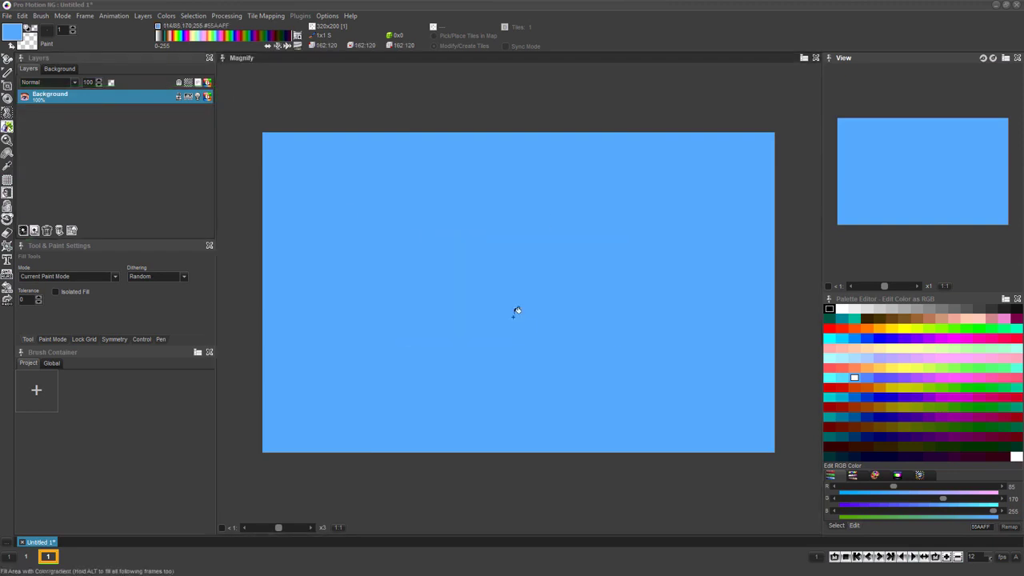
click(24, 231)
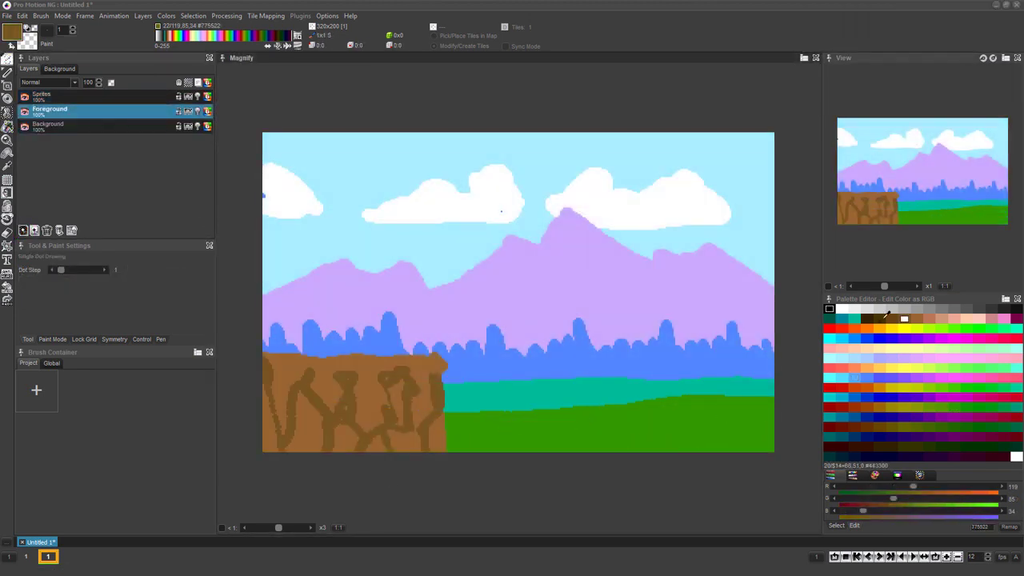
Paint dark brown soil and green foliage along the cliff's upper edge on the Foreground layer
click(880, 319)
mouse_move(450, 372)
mouse_down()
mouse_move(267, 362)
mouse_move(389, 350)
mouse_move(265, 364)
mouse_up()
click(954, 388)
click(992, 426)
drag(444, 352, 373, 352)
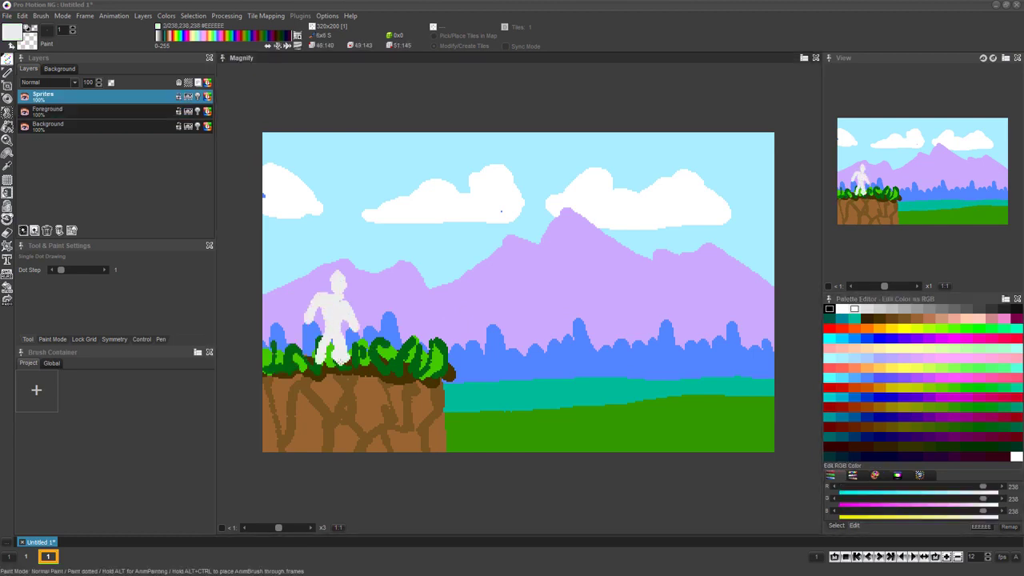
Finish the white figure's foot on the Sprites layer and move that layer below Foreground
drag(341, 361, 345, 367)
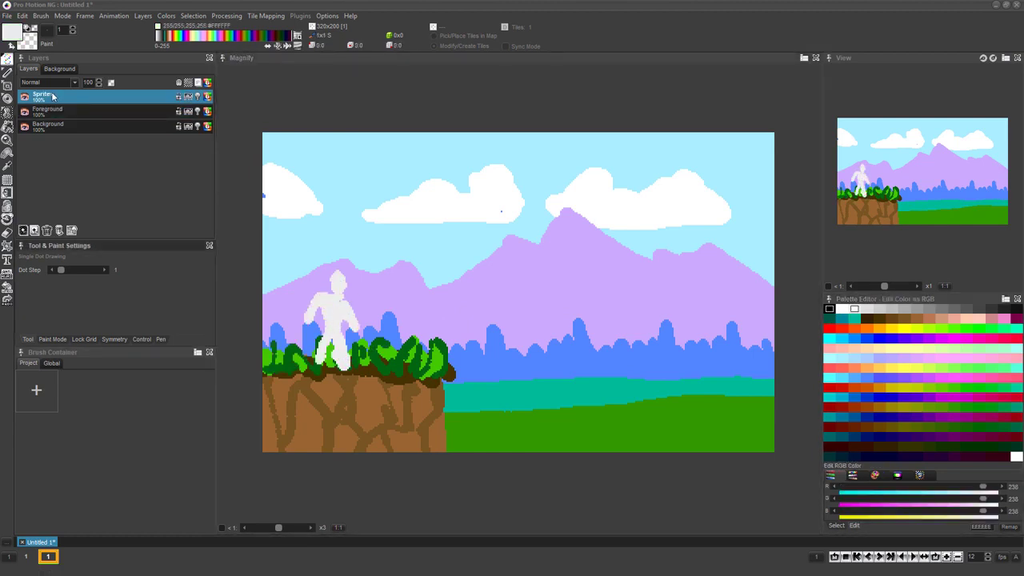
click(49, 97)
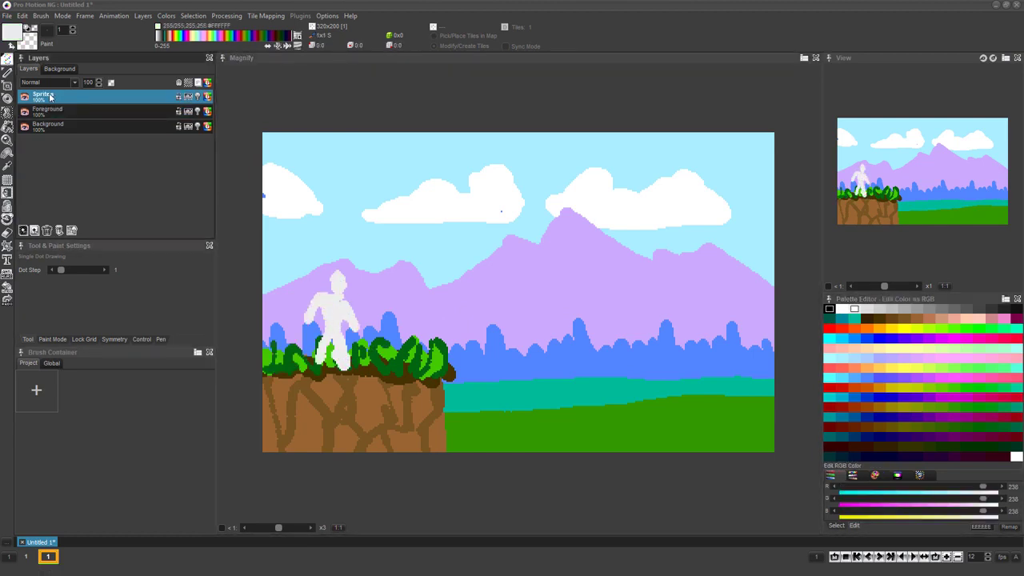
drag(50, 97, 52, 121)
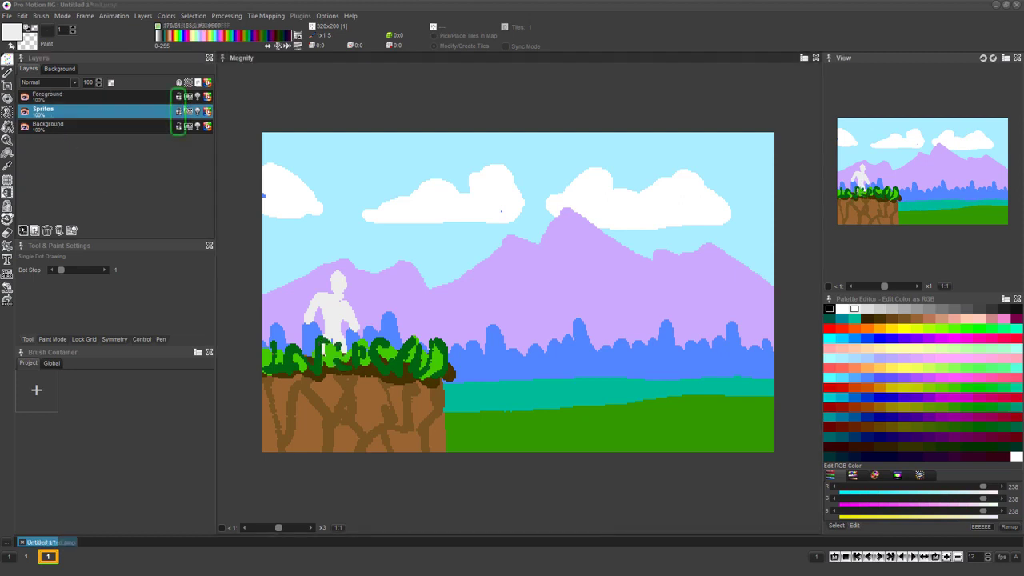
Lock the Foreground and Background layers against painting and make Foreground the active layer
click(178, 98)
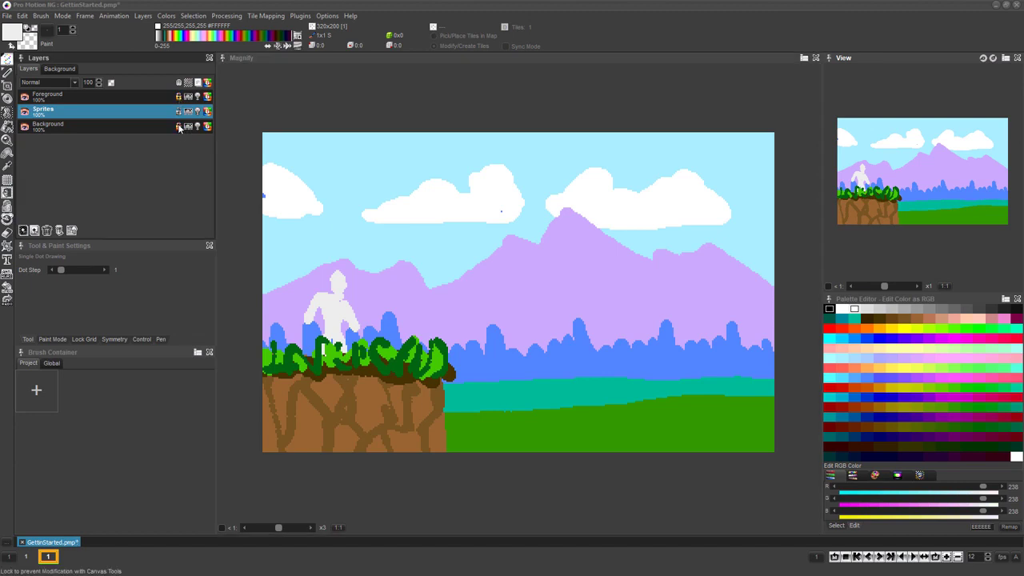
click(108, 94)
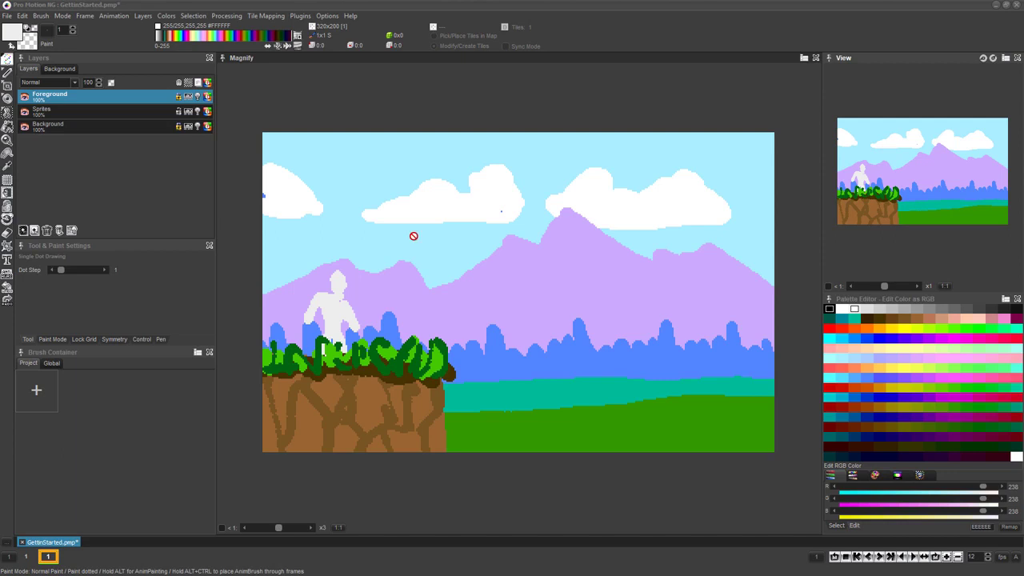
Paint light blue (#AACCFF) streaks on the central peak and a larger patch beside them with a 19 px brush on the Background layer
click(866, 357)
click(8, 59)
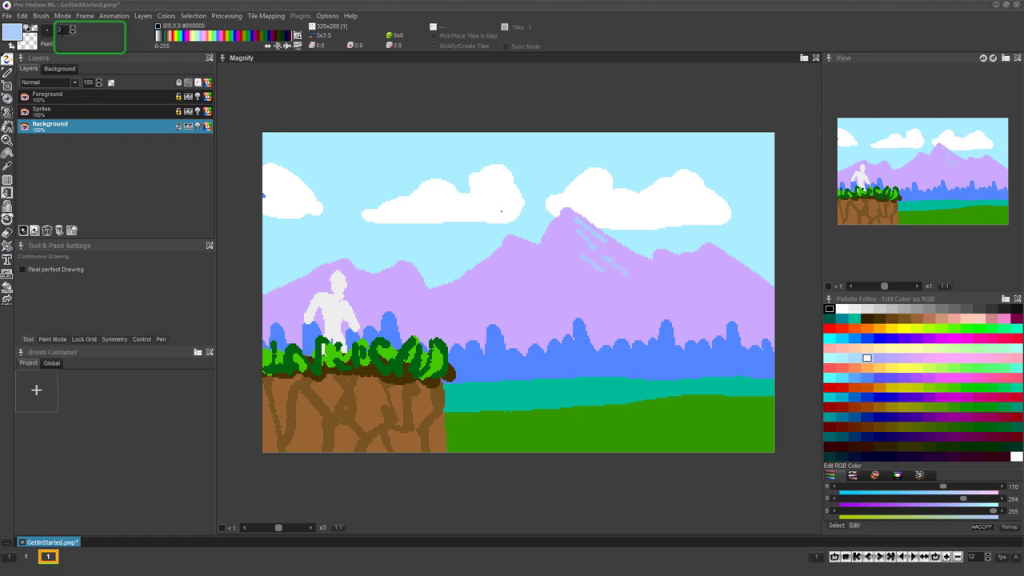
click(61, 30)
click(70, 43)
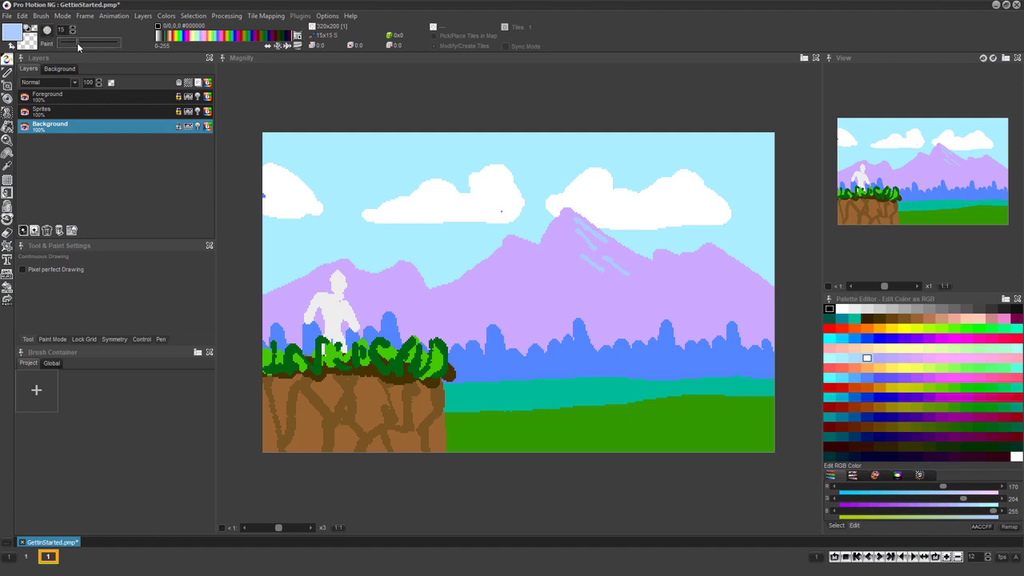
drag(77, 42, 81, 43)
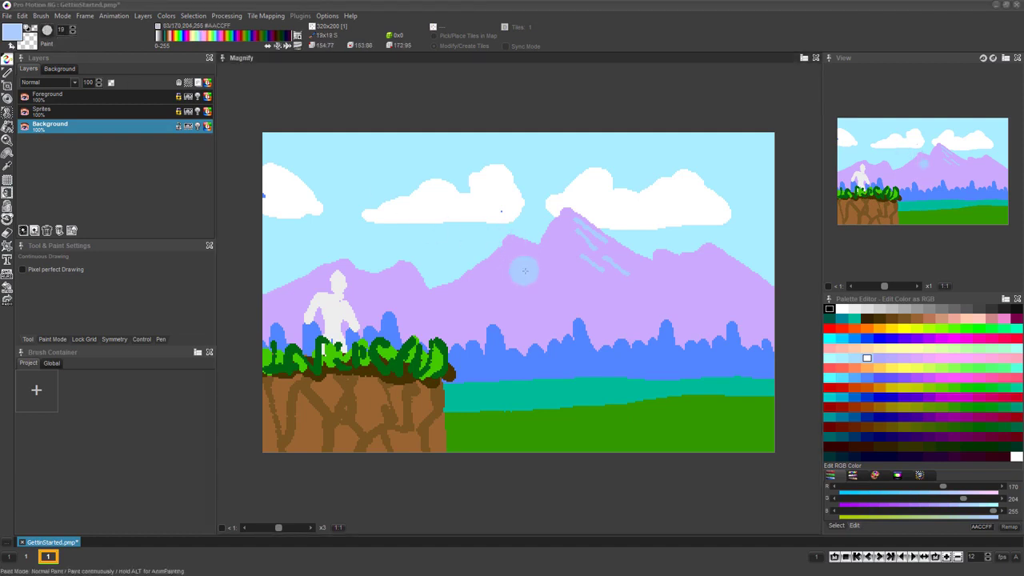
mouse_move(525, 271)
mouse_down()
mouse_move(542, 282)
mouse_move(522, 290)
mouse_up()
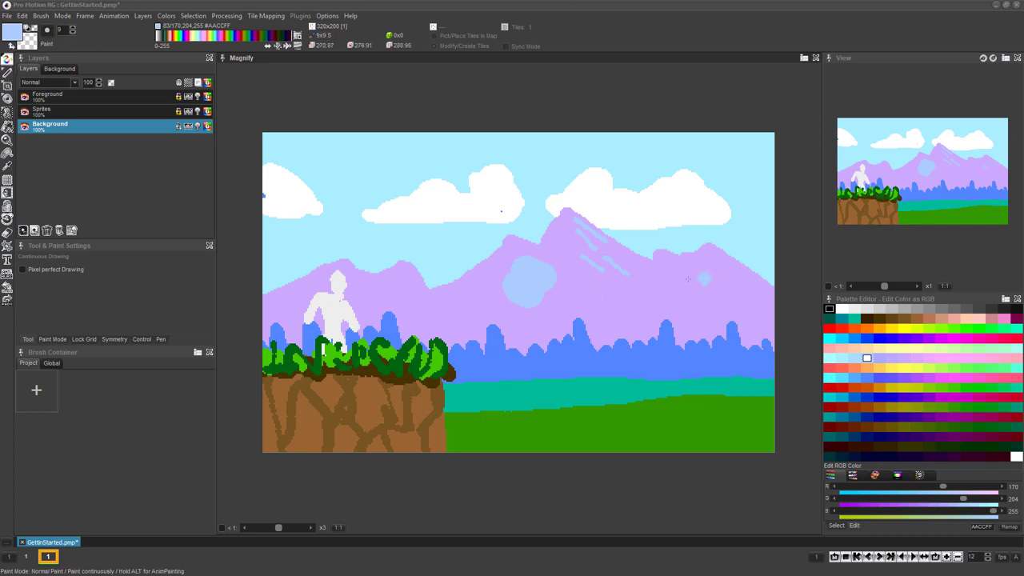
Add light blue strokes to the right mountain with a 9 px brush and trim the large patch with purple (#CCAAFF)
drag(697, 272, 687, 309)
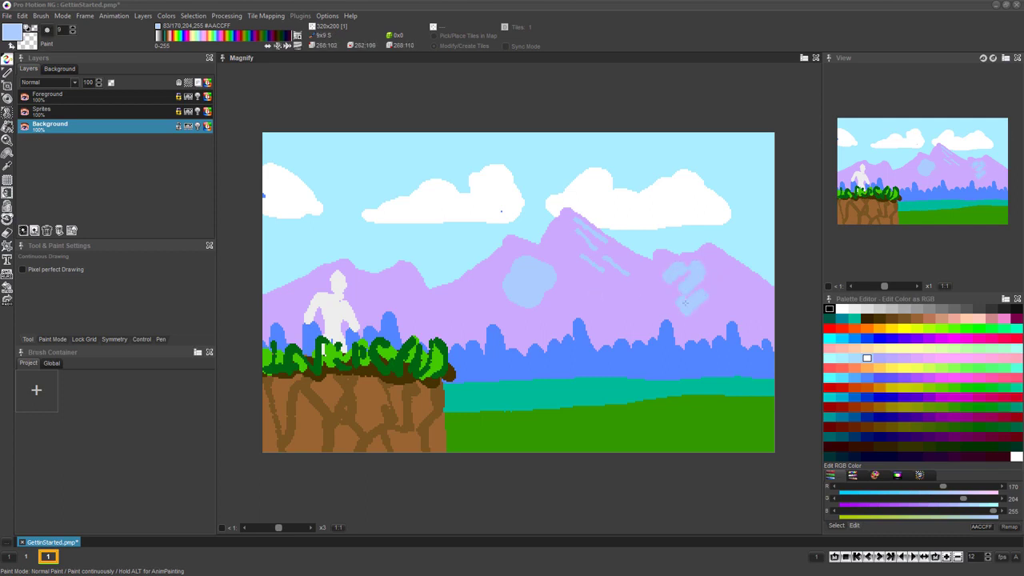
click(904, 357)
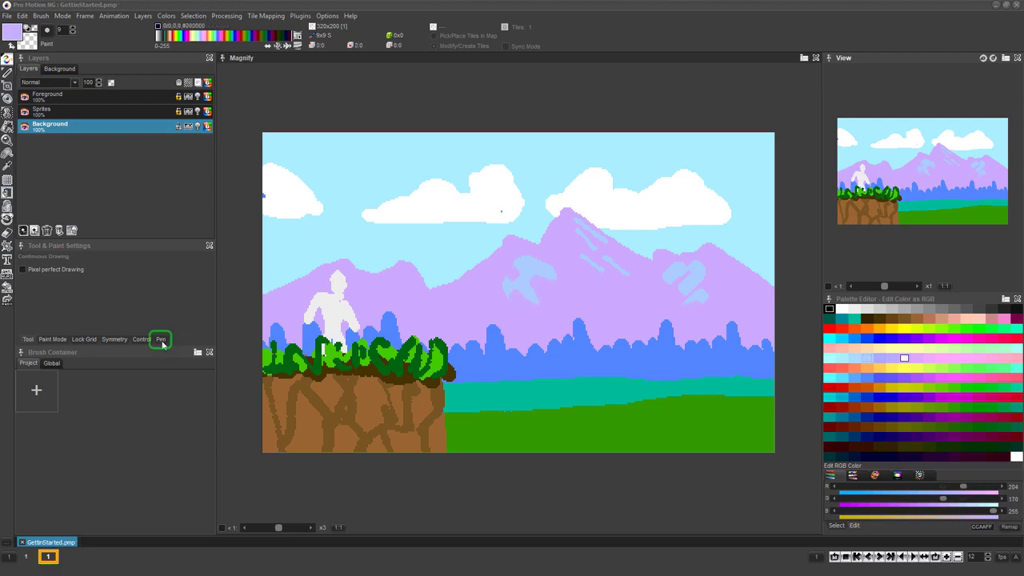
Let pen pressure vary the brush tip size up to 13 px and paint light blue (#AACCFF) streaks on the outer mountains
click(160, 340)
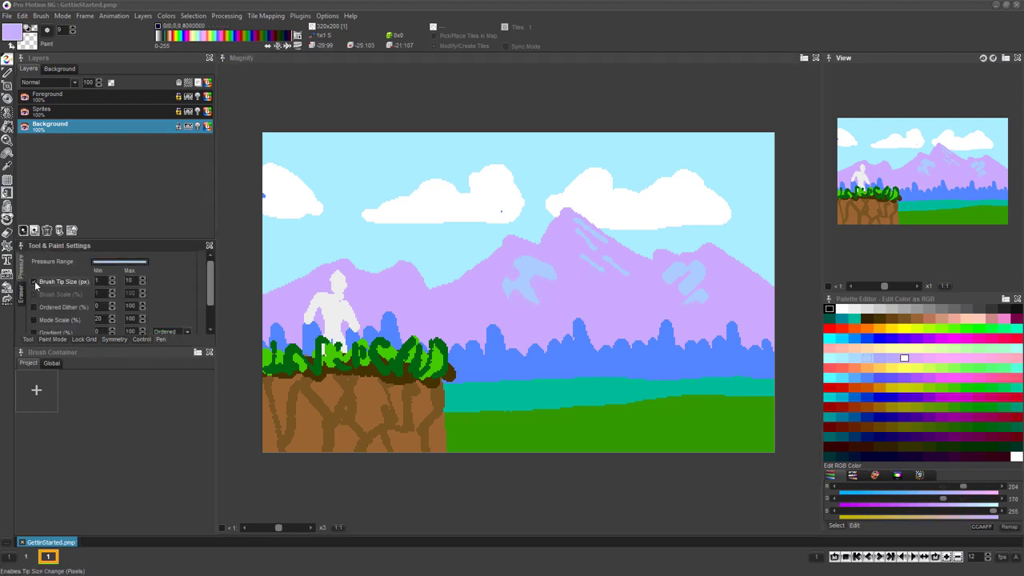
click(34, 282)
click(143, 278)
click(143, 278)
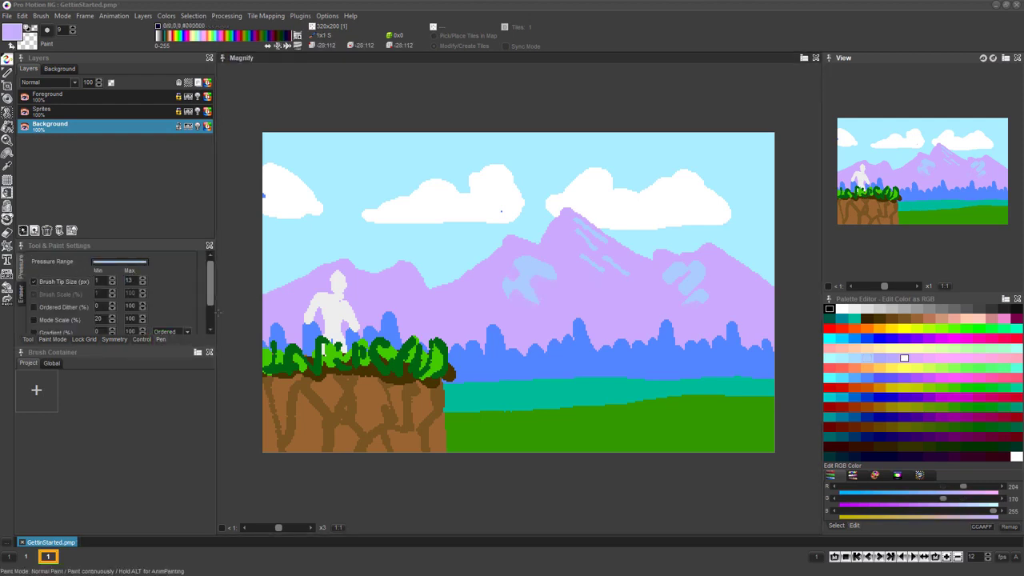
click(867, 357)
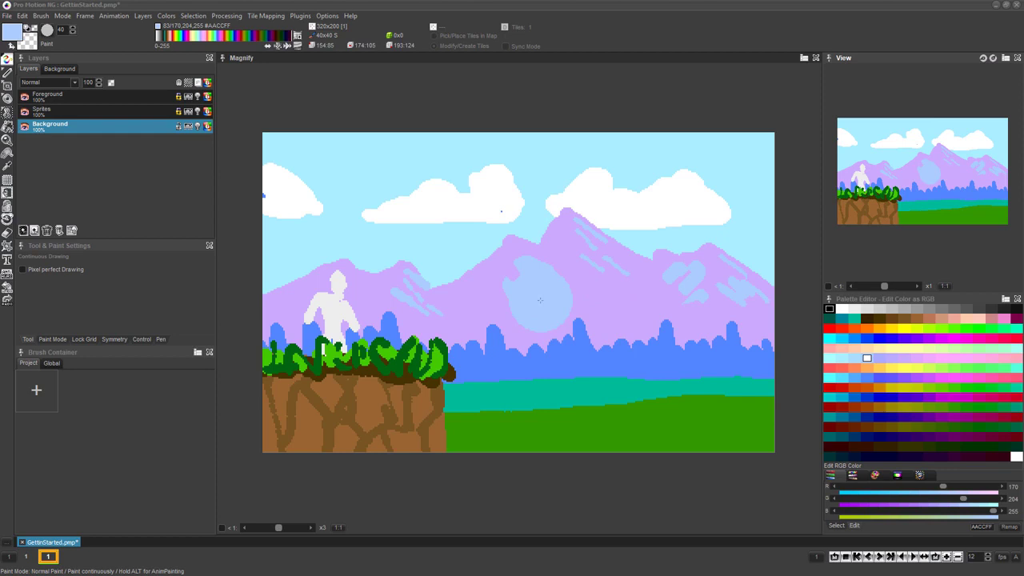
Switch to a 5 px brush with purple (#CCAAFF) as the secondary colour and retouch the central mountain's light blue patch
key(period)
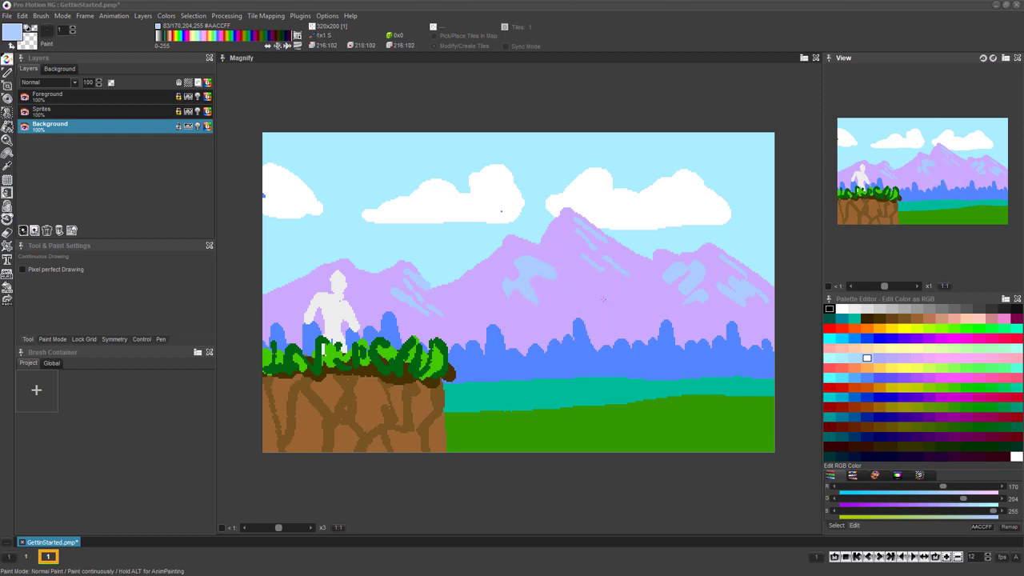
key(5)
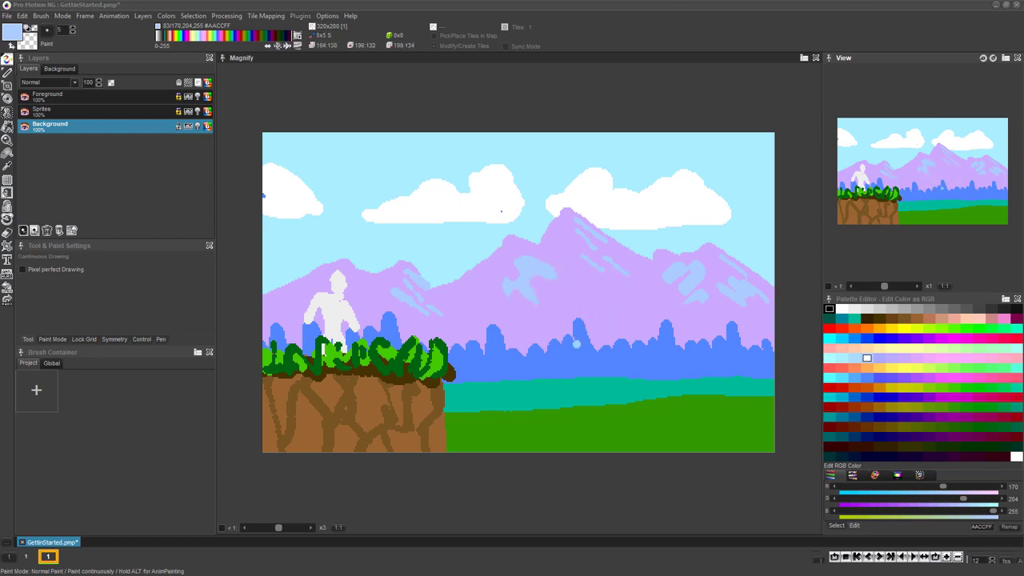
right_click(904, 357)
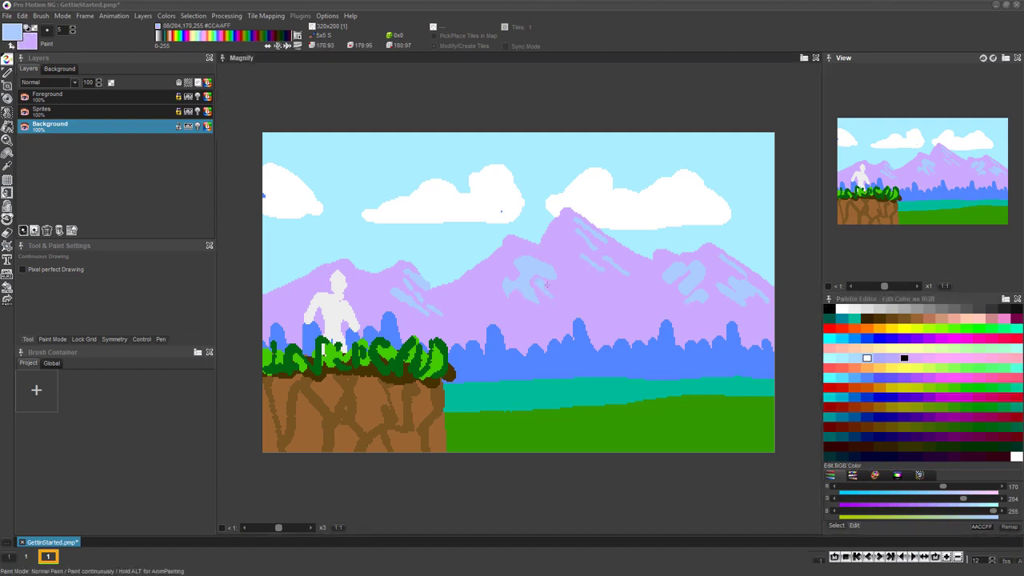
Set the secondary colour to #AAAAFF and paint short shading strokes on the slopes around the central peak
right_click(881, 356)
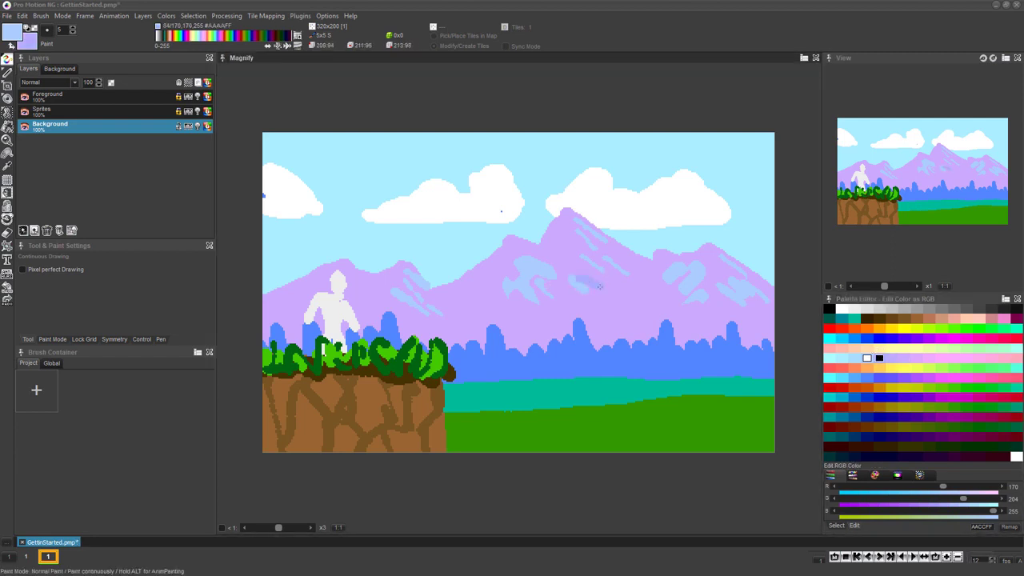
drag(525, 247, 554, 260)
Set the foreground colour to white and the background colour to transparency, with the Sprites layer active
click(842, 309)
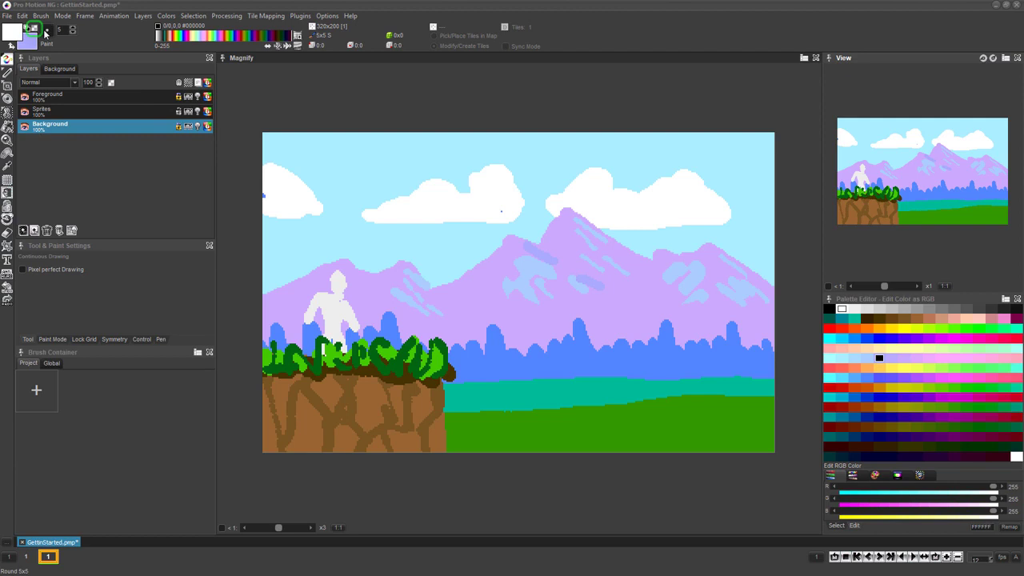
click(34, 28)
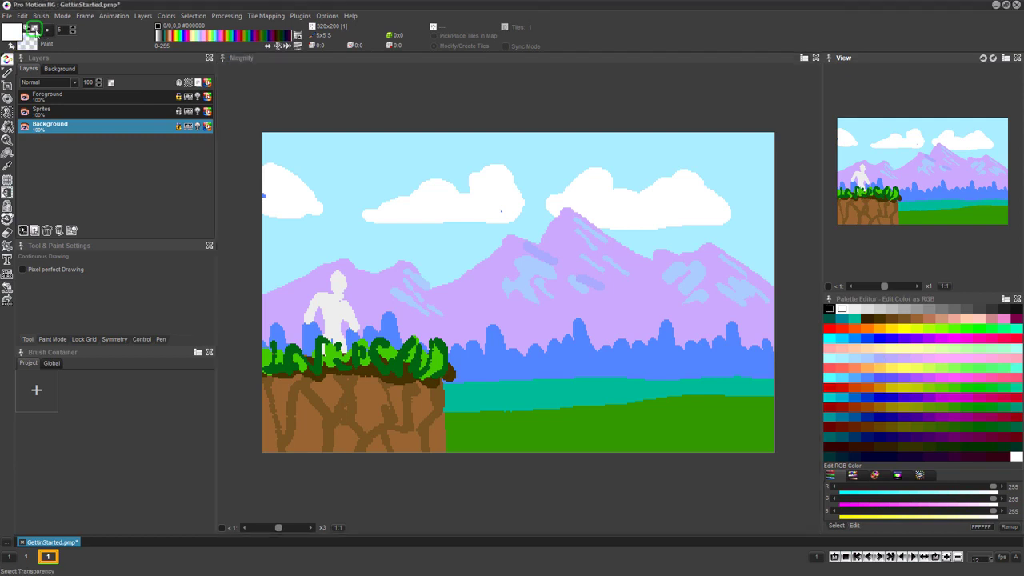
click(68, 112)
scroll(318, 311, up, 4)
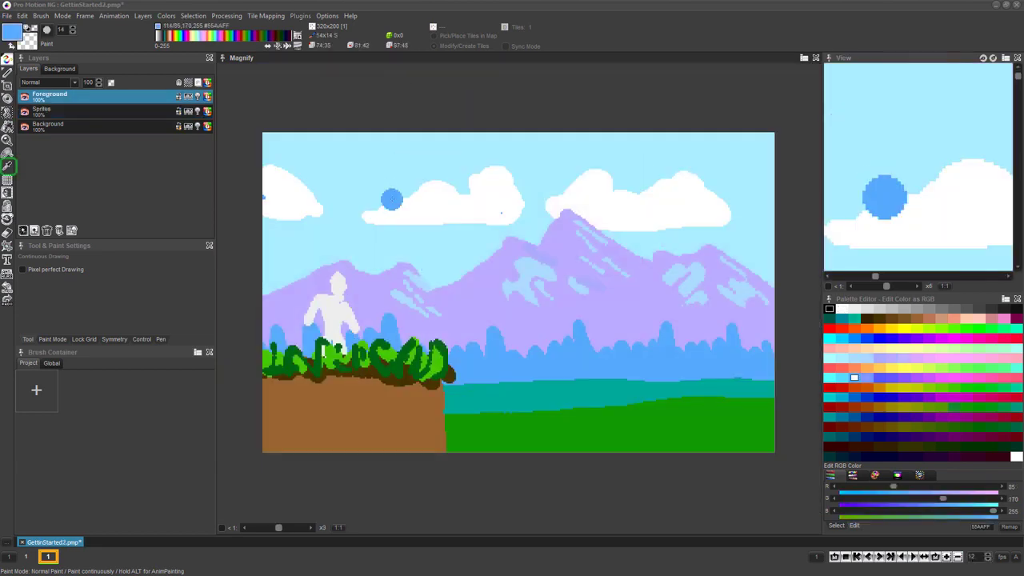
Sample the foliage's dark green as foreground colour and a background colour at the right cloud, and make two short strokes over the mountain
click(7, 165)
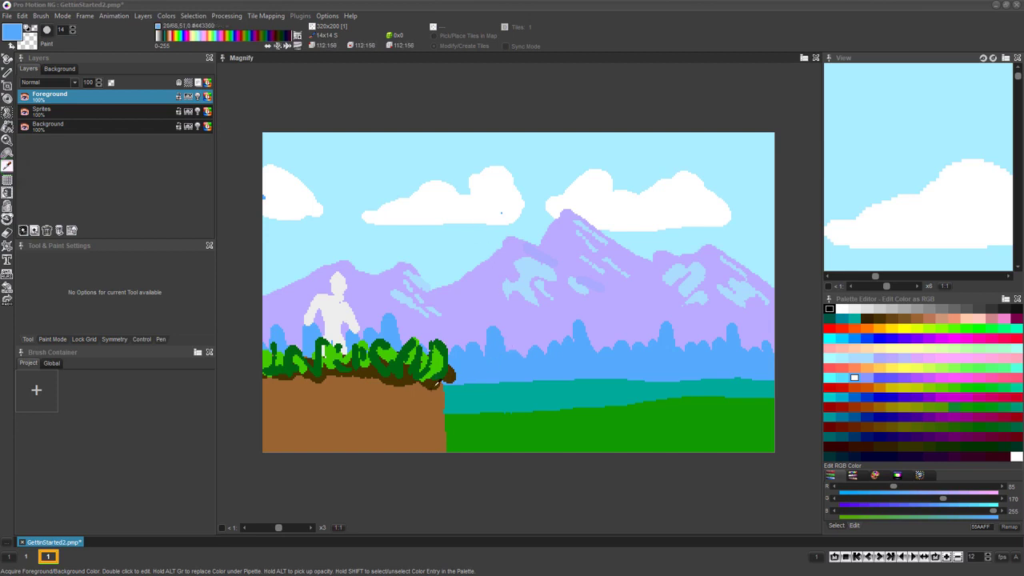
click(396, 366)
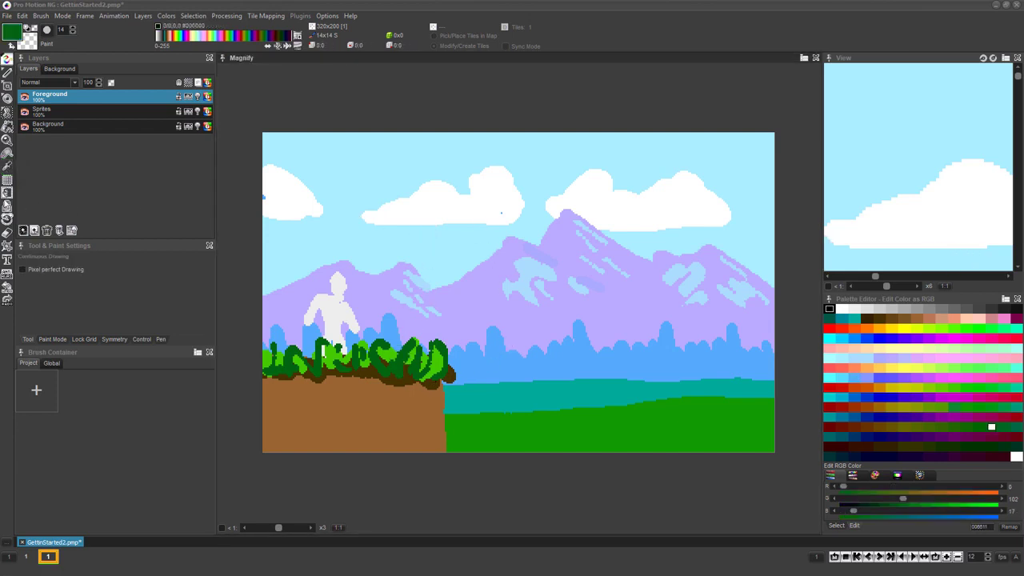
click(6, 165)
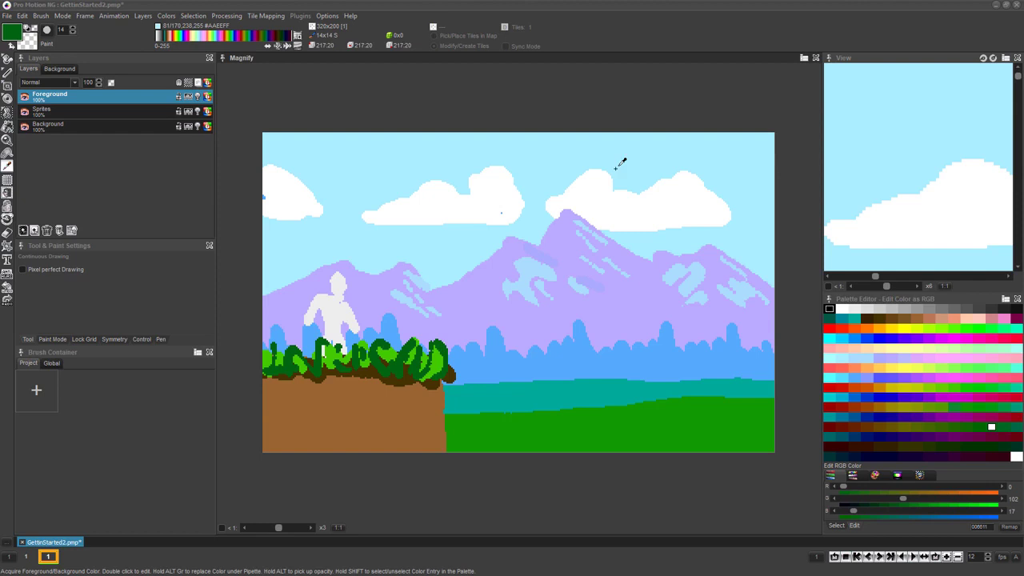
right_click(632, 177)
drag(519, 285, 541, 348)
drag(584, 300, 596, 348)
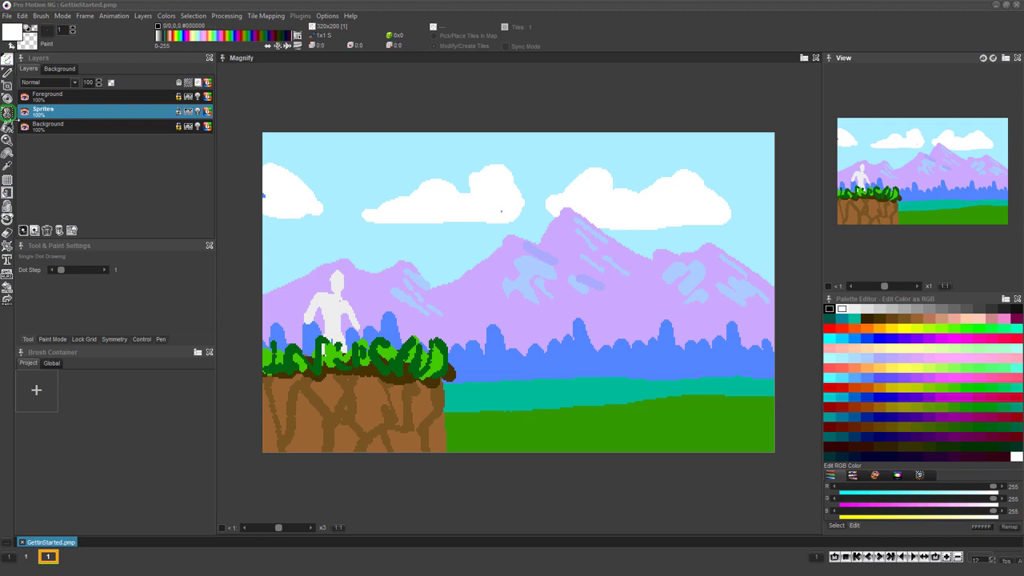
Grab the white figure from the Sprites layer as a rectangular brush and stamp a copy just beyond the cliff's edge
click(8, 112)
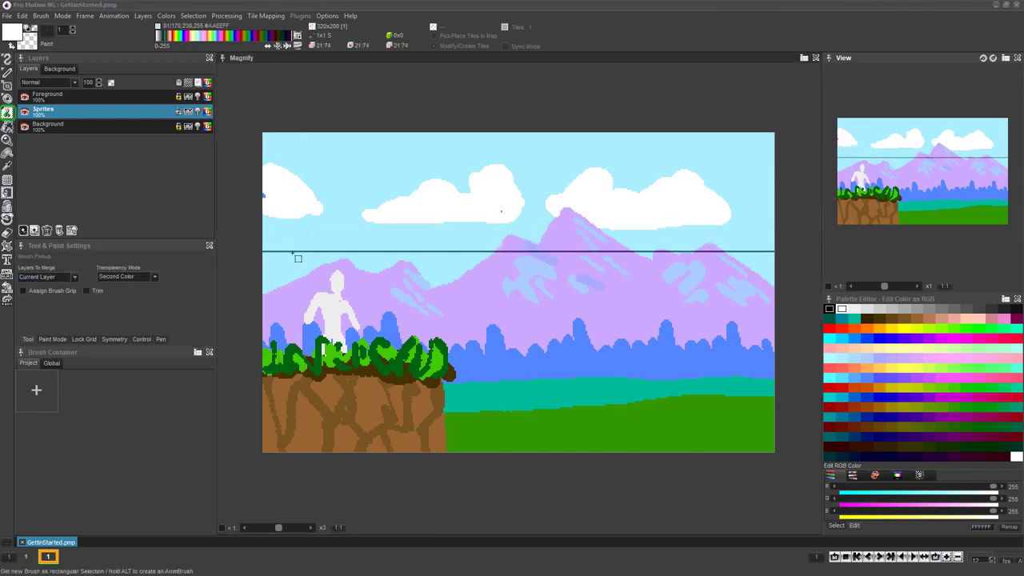
mouse_move(298, 254)
mouse_down()
mouse_move(361, 384)
mouse_move(375, 386)
mouse_up()
click(462, 327)
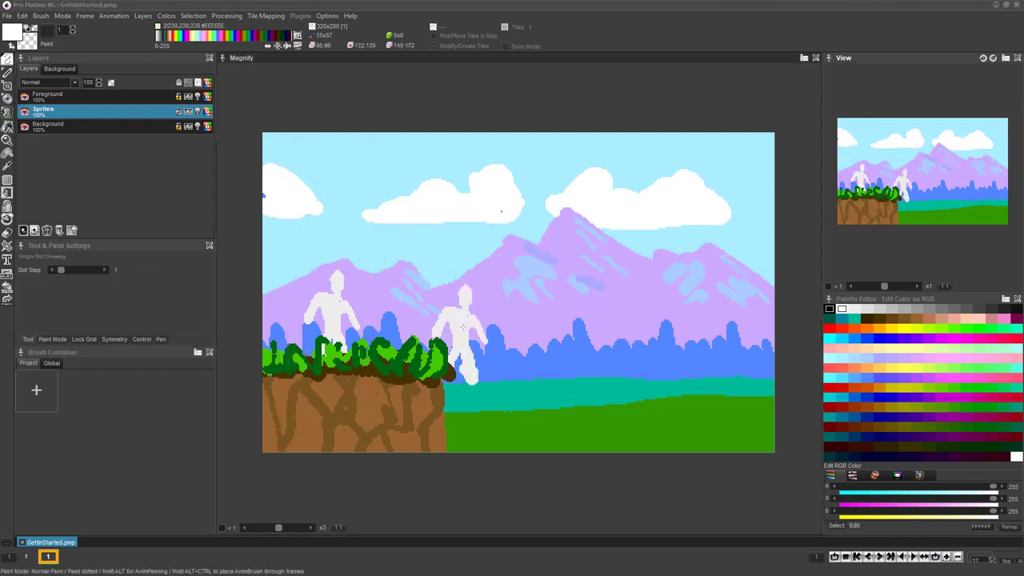
Try stamping copies of the figure over the mountains and smearing it across the right side, and undo the strokes
click(458, 276)
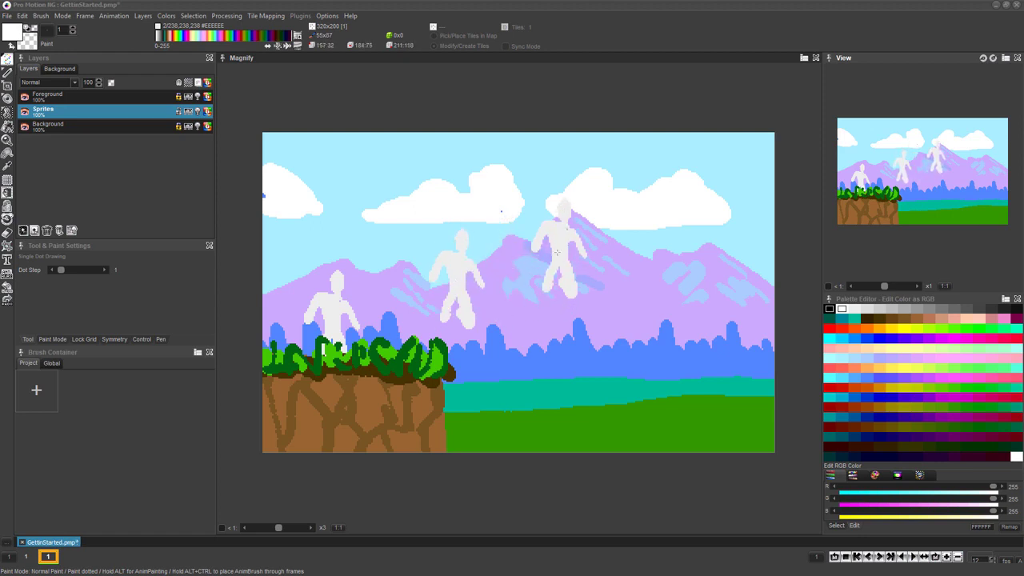
click(558, 252)
mouse_move(681, 220)
mouse_down()
mouse_move(674, 384)
mouse_move(570, 391)
mouse_up()
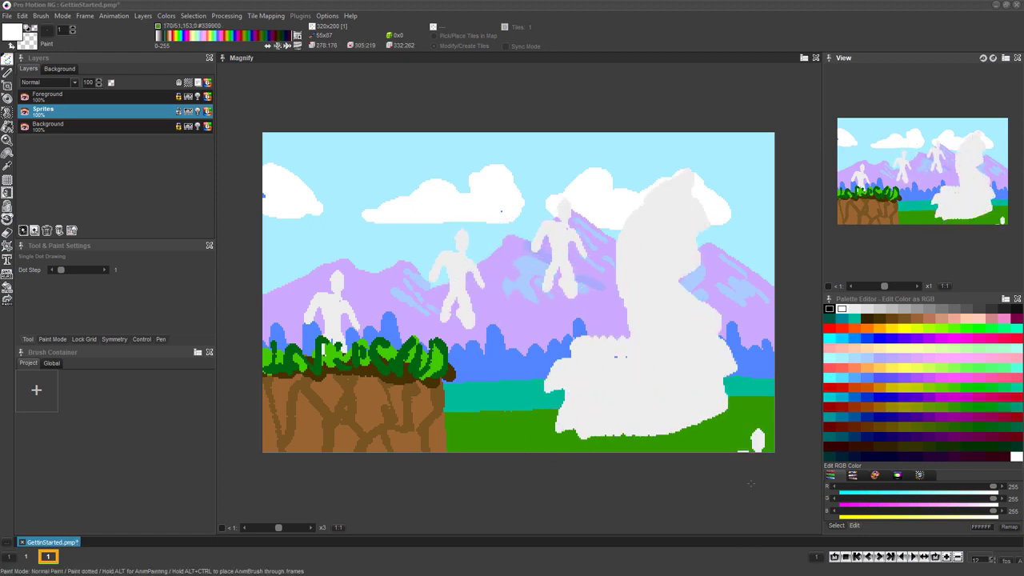
key(ctrl+z)
key(ctrl+z)
key(ctrl+z)
key(ctrl+z)
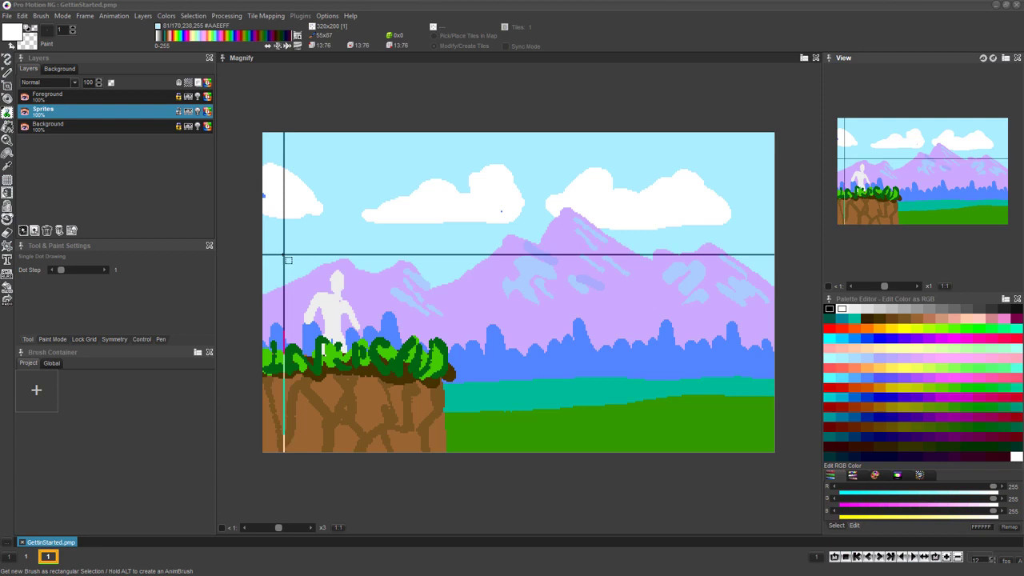
Grab the standing figure as a rectangular brush and stamp two copies over the tree line beyond the cliff
drag(265, 210, 384, 393)
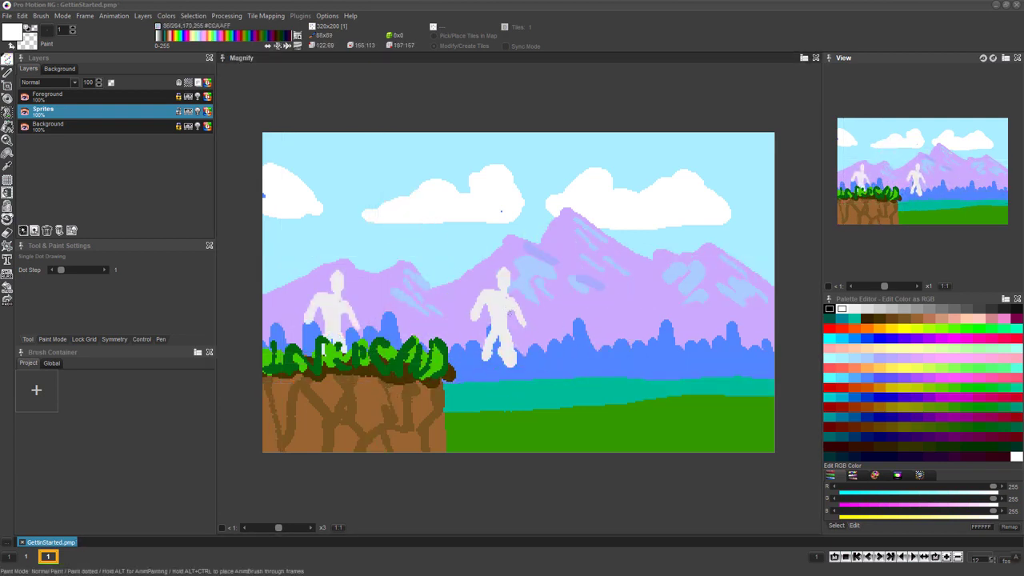
click(509, 314)
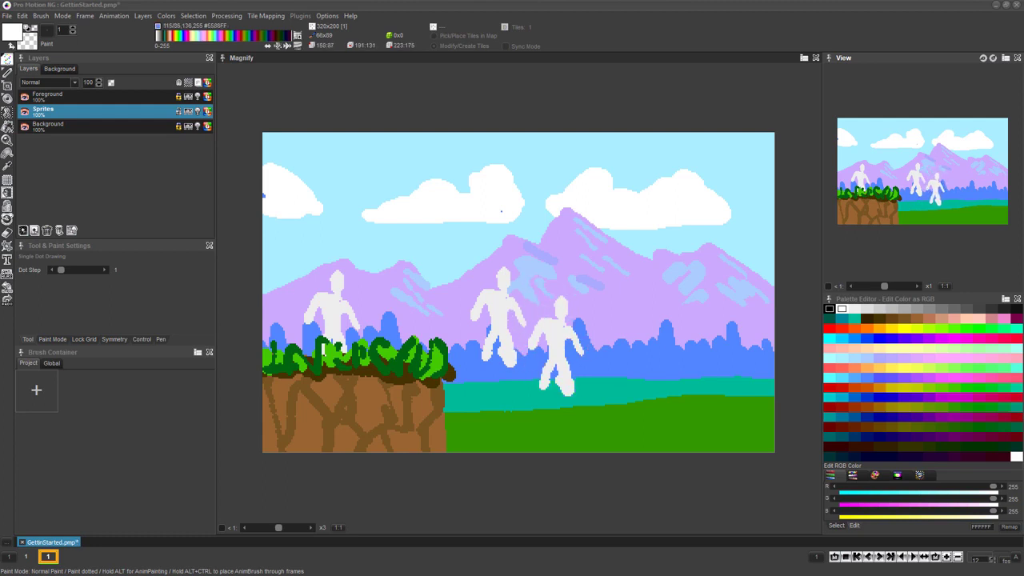
click(567, 344)
Outline a stamped figure with Freehand Pick up to grab it as a brush
click(10, 118)
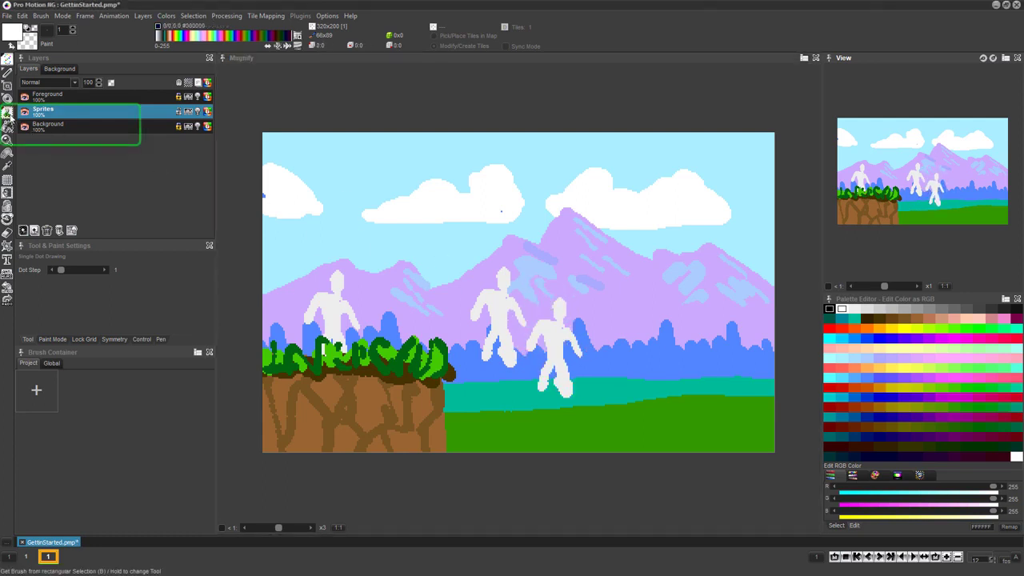
click(8, 114)
click(56, 124)
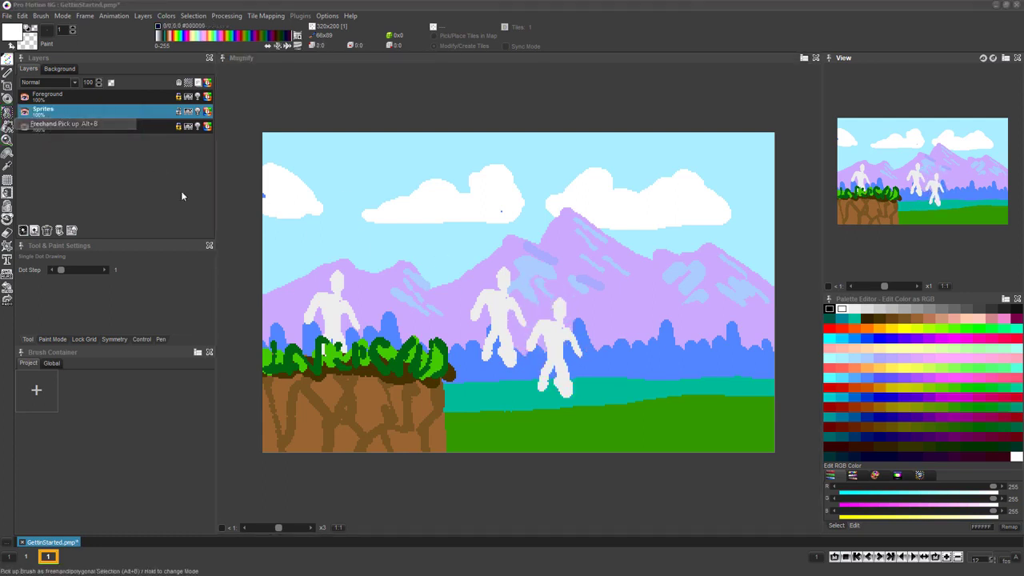
drag(537, 273, 550, 312)
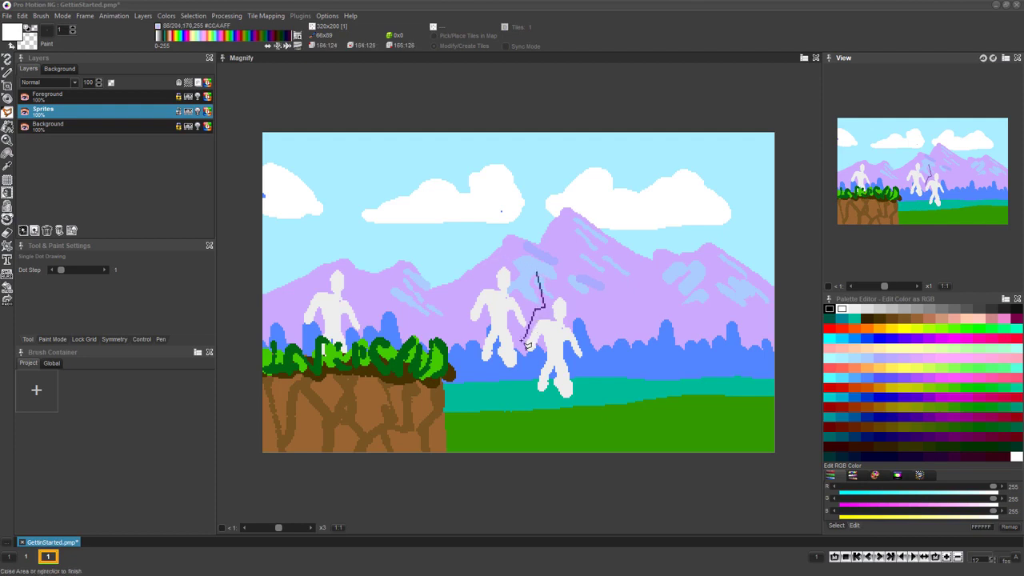
mouse_move(524, 350)
mouse_down()
mouse_move(535, 394)
mouse_move(596, 405)
mouse_move(600, 329)
mouse_move(558, 269)
mouse_move(538, 273)
mouse_up()
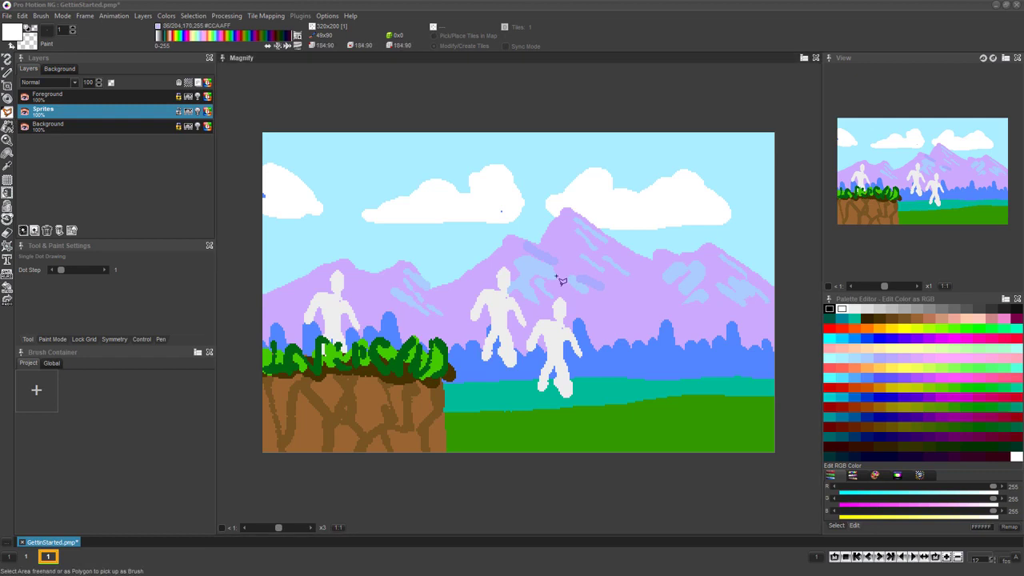
mouse_move(550, 277)
mouse_down()
mouse_move(546, 309)
mouse_move(523, 342)
mouse_move(533, 404)
mouse_move(606, 407)
mouse_move(611, 318)
mouse_move(550, 277)
mouse_up()
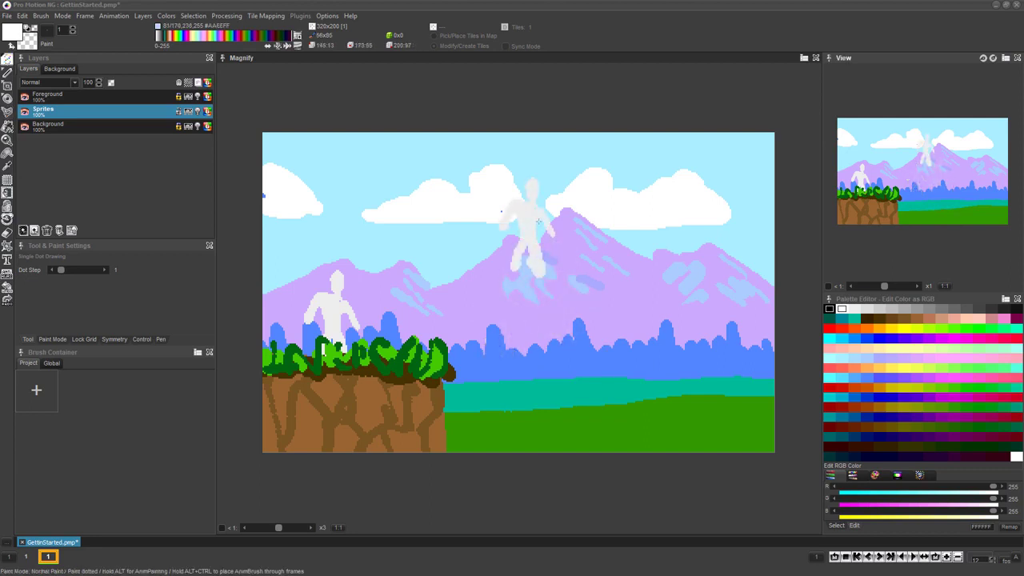
Grab the figure on the cliff with Magic Wand Pick up, try one stamp over the mountain, and undo it
click(8, 114)
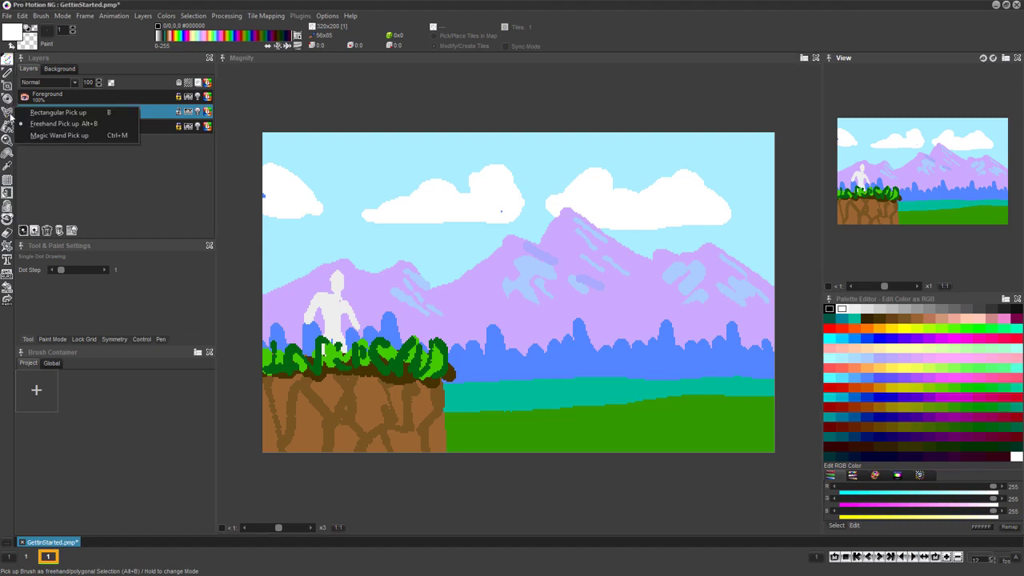
click(47, 136)
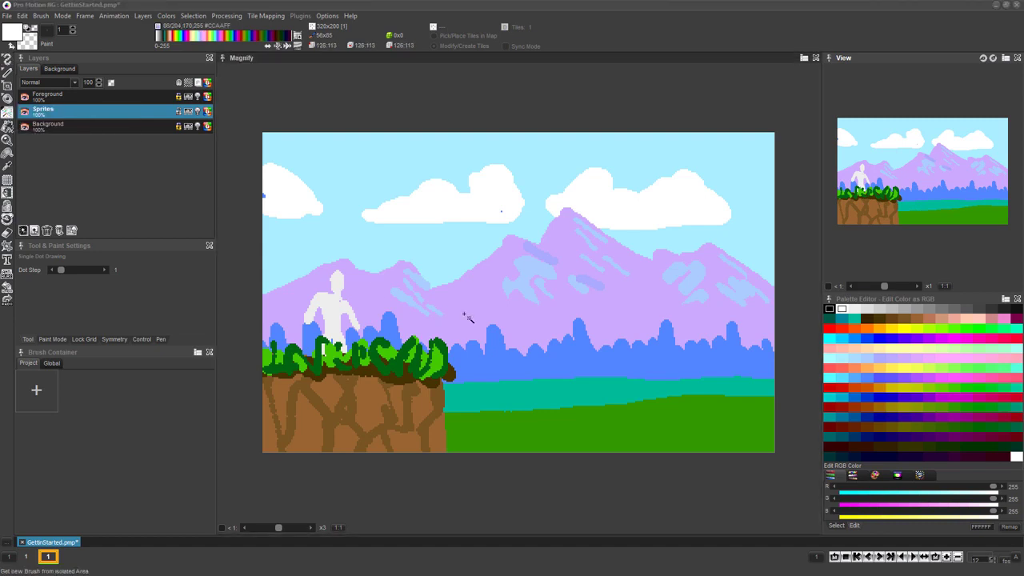
click(333, 304)
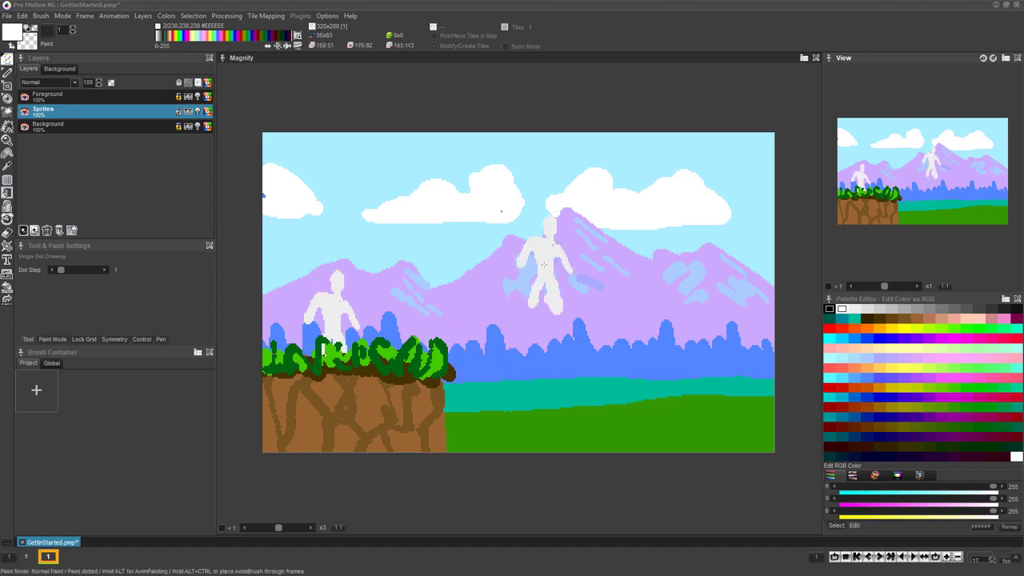
click(560, 316)
key(ctrl+z)
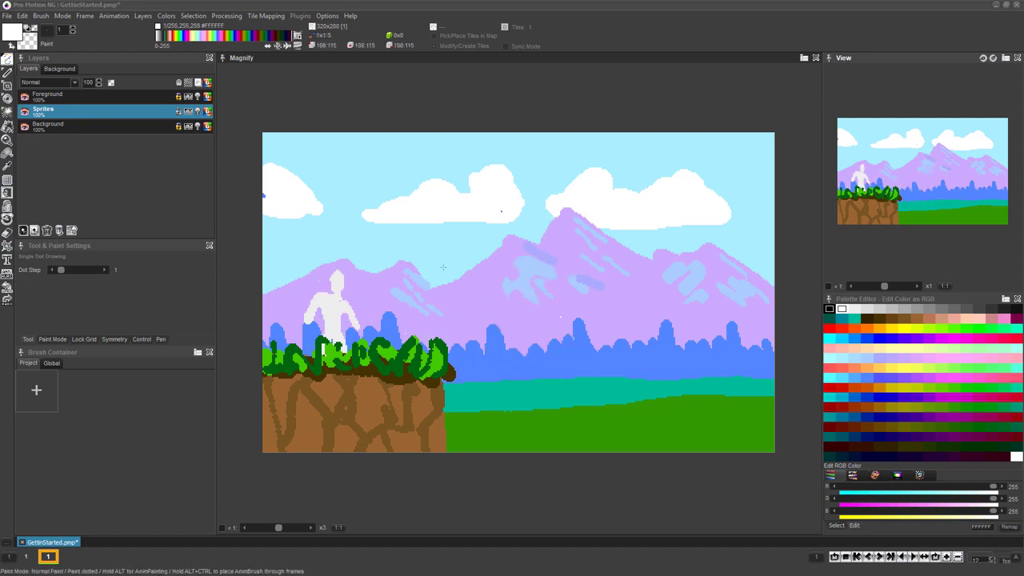
Grab the figure on the cliff with Magic Wand Pick up and store it in the project Brush Container
click(7, 112)
click(40, 136)
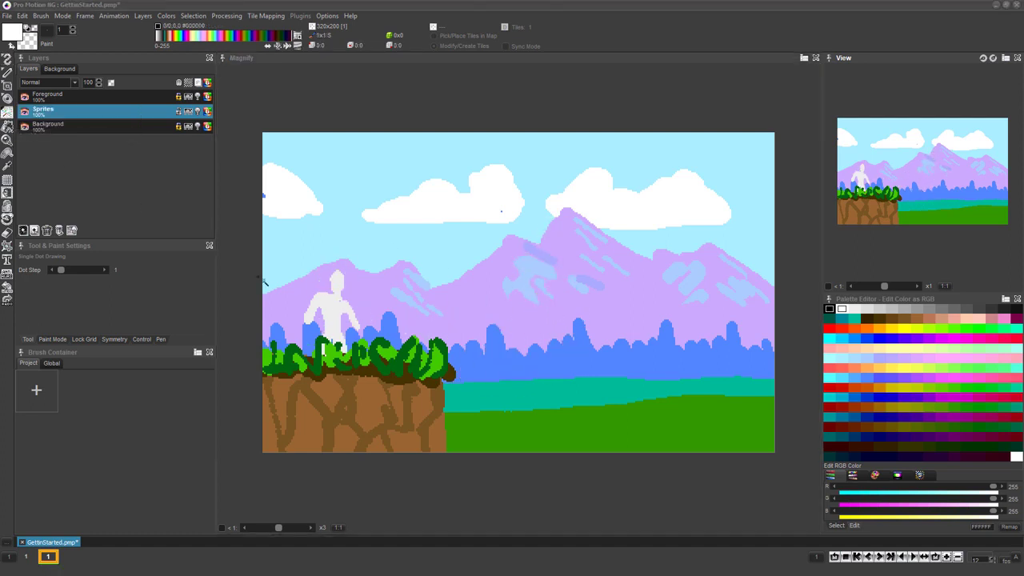
click(331, 318)
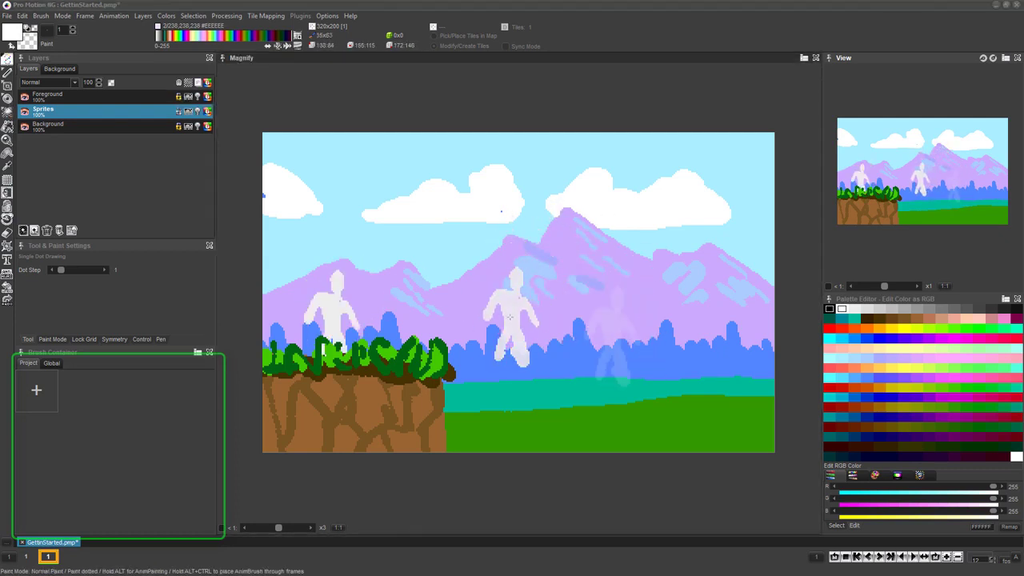
right_click(49, 387)
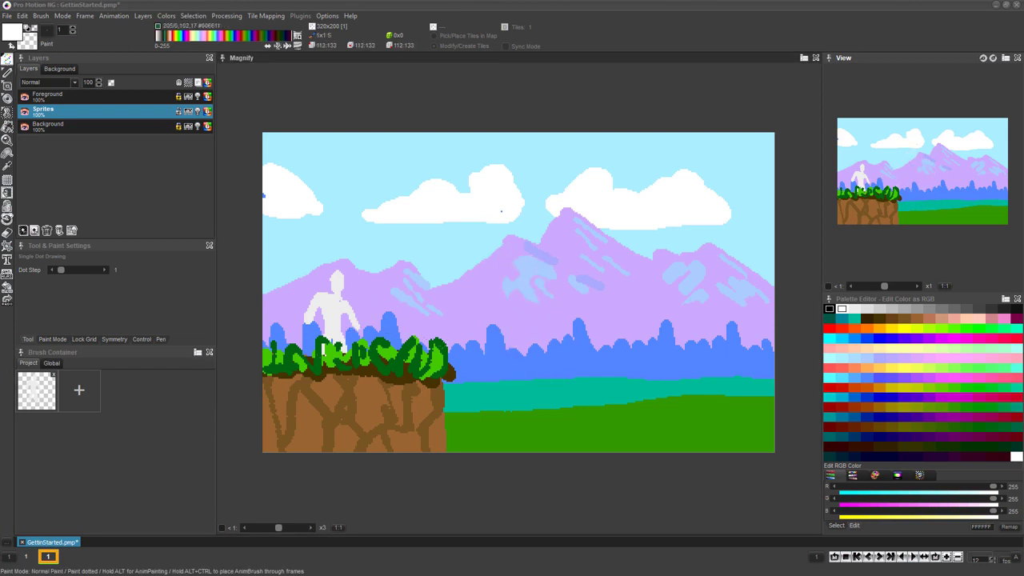
Grab the grassy cliff edge from the Foreground layer as a rectangular brush and store it in the project Brush Container
click(52, 95)
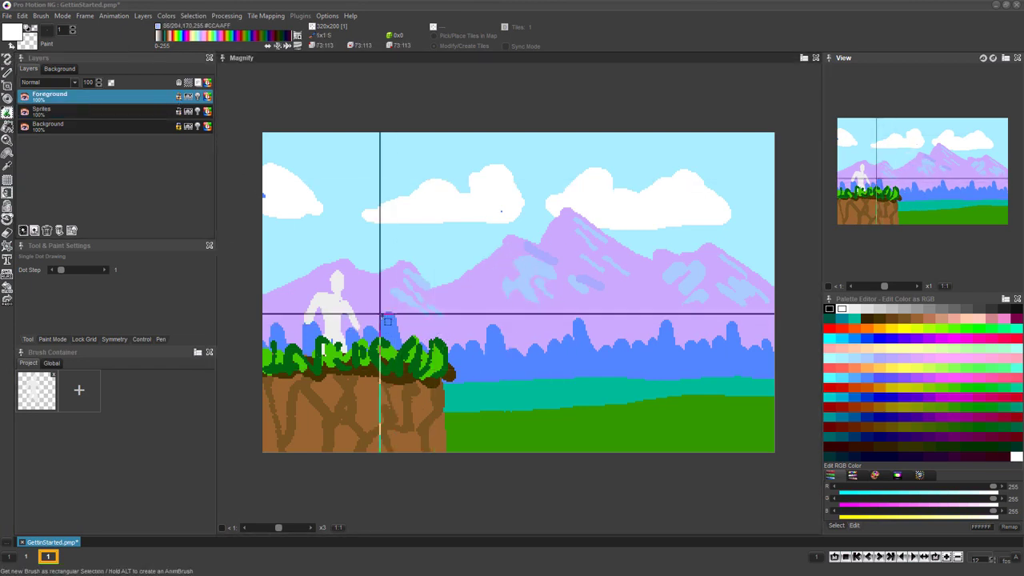
drag(374, 313, 473, 420)
click(80, 389)
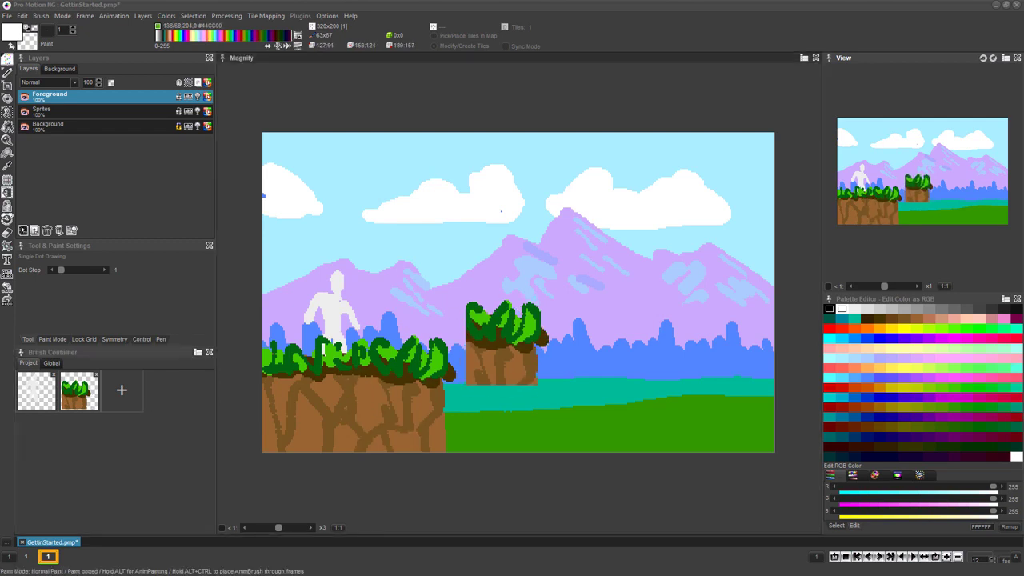
Try the stored figure and cliff brushes, stamp the cliff down over the mountains, and undo the stamp
click(44, 391)
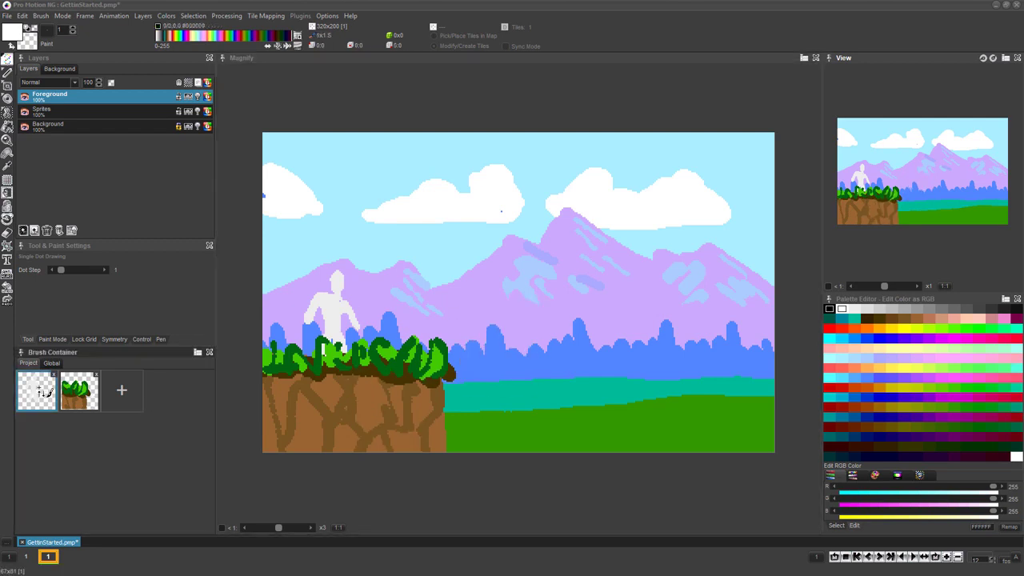
click(92, 393)
drag(677, 220, 596, 336)
key(ctrl+z)
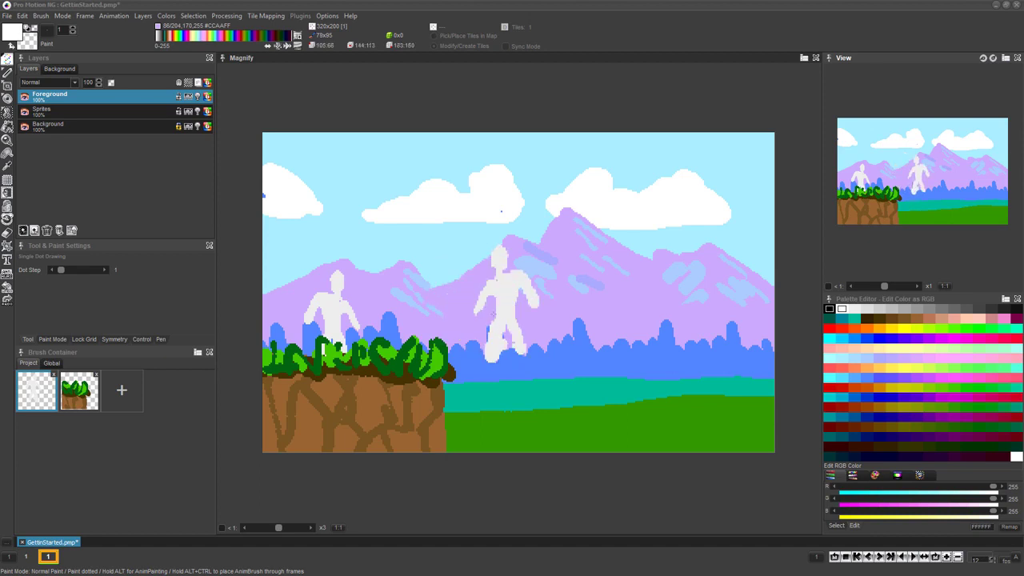
Flip the figure brush vertically and back, and try resizing it freely over the canvas
key(y)
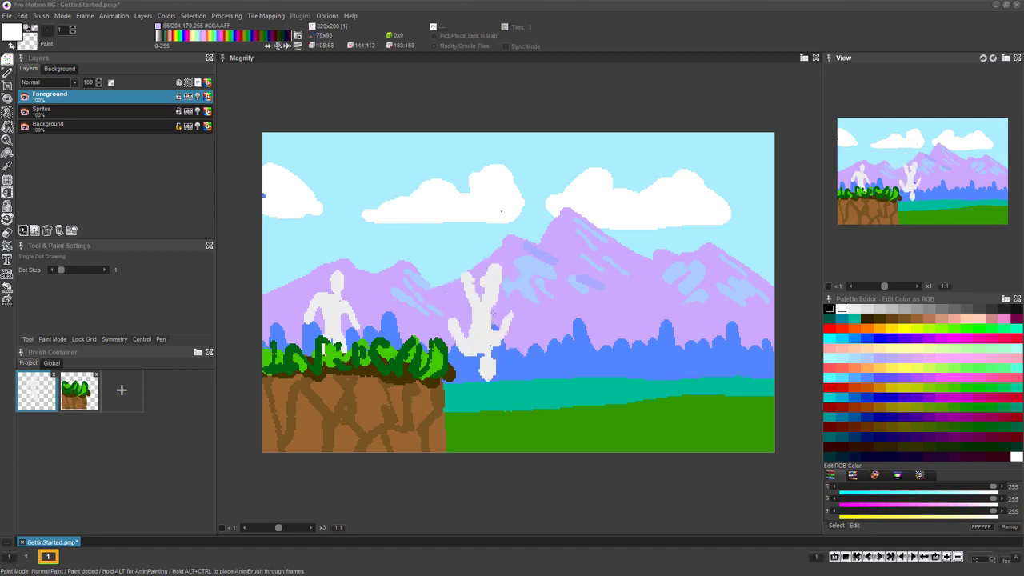
key(y)
key(shift+z)
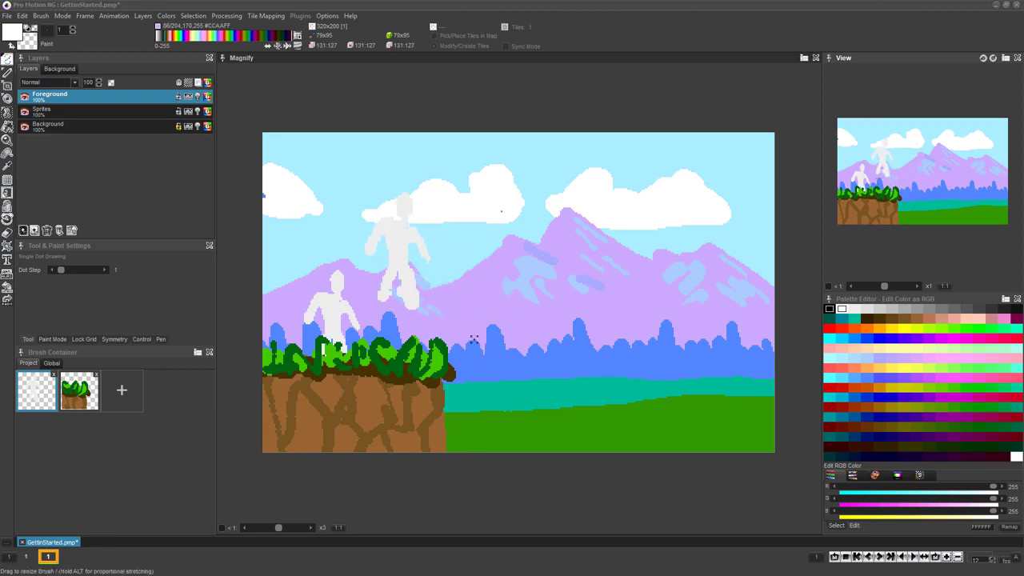
drag(474, 340, 485, 361)
drag(507, 351, 491, 327)
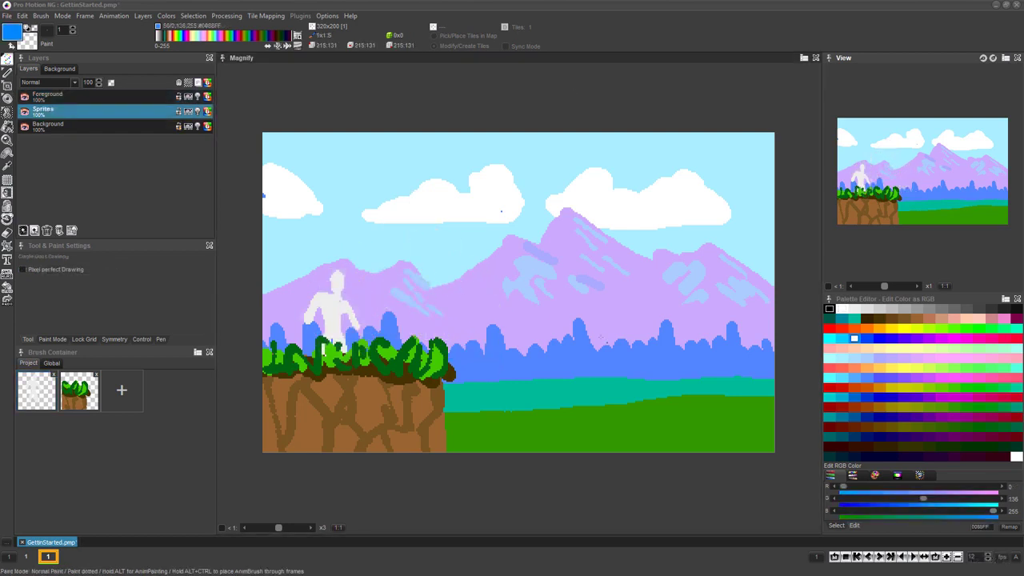
Outline the figure's face and left arm on the Sprites layer with a one-pixel #EEAA99 brush and fill the outlined areas
scroll(594, 339, up, 3)
scroll(595, 338, left, 6)
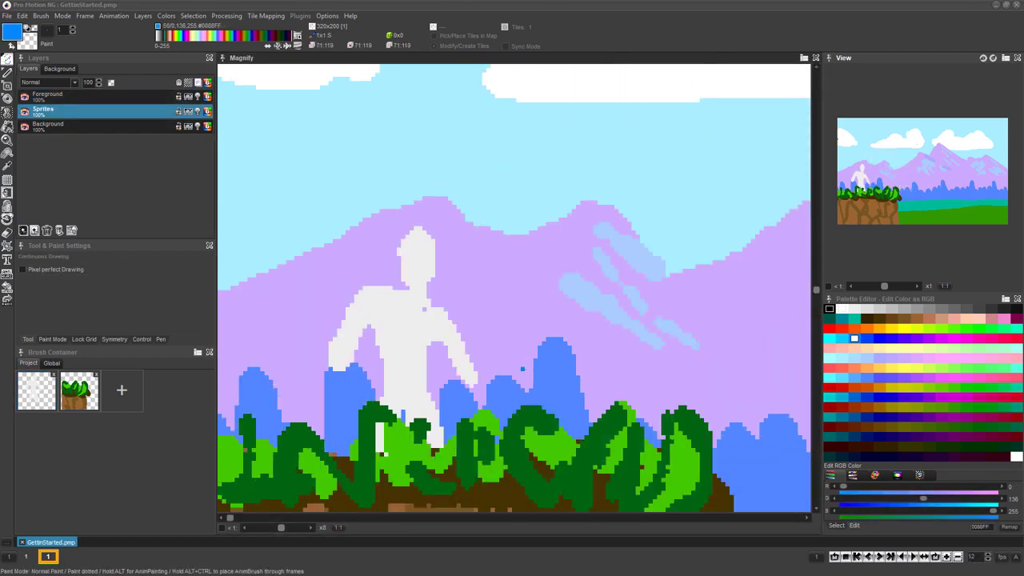
scroll(528, 376, up, 1)
scroll(512, 384, down, 3)
scroll(480, 400, up, 1)
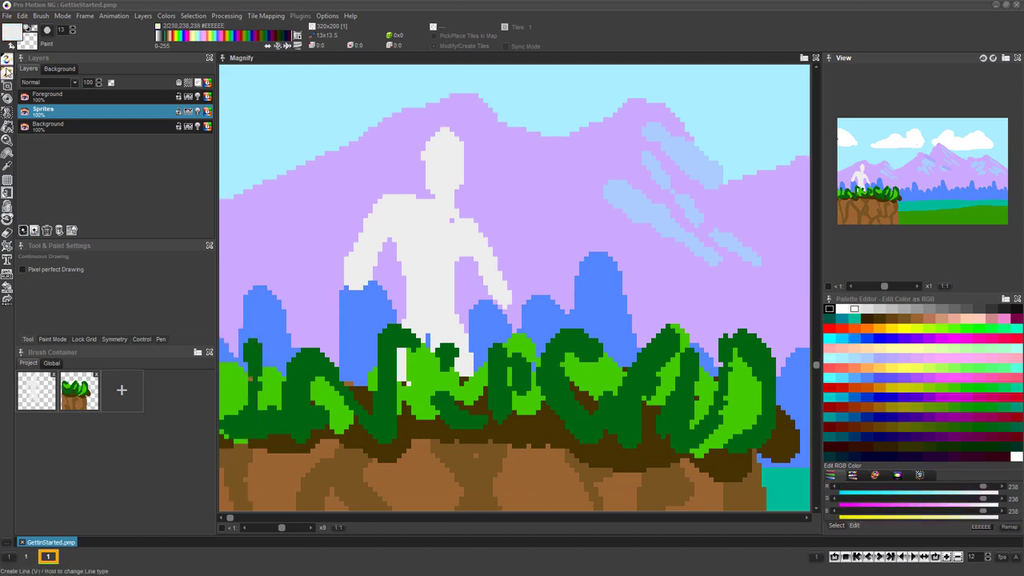
key(period)
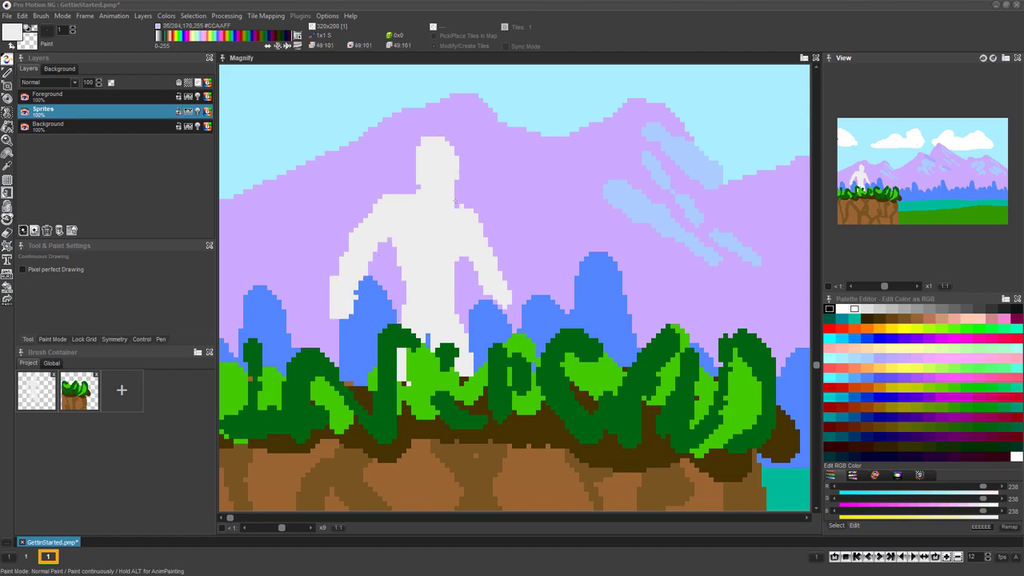
click(955, 318)
drag(423, 172, 433, 151)
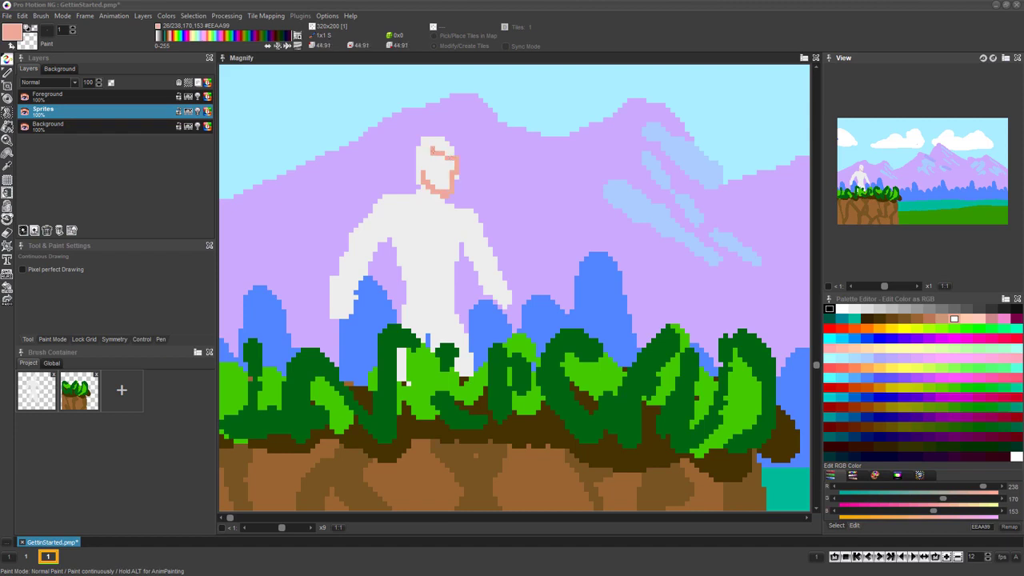
key(f)
click(441, 174)
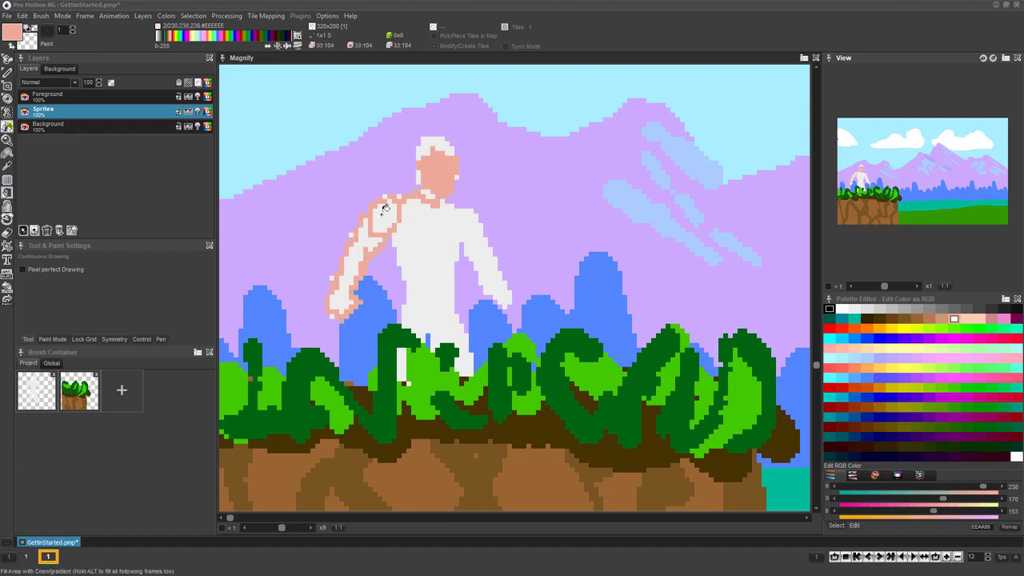
click(385, 216)
click(360, 248)
Paint lighter #FFCCBB skin highlights on the figure's left arm and face
key(d)
key(bracketright)
key(bracketright)
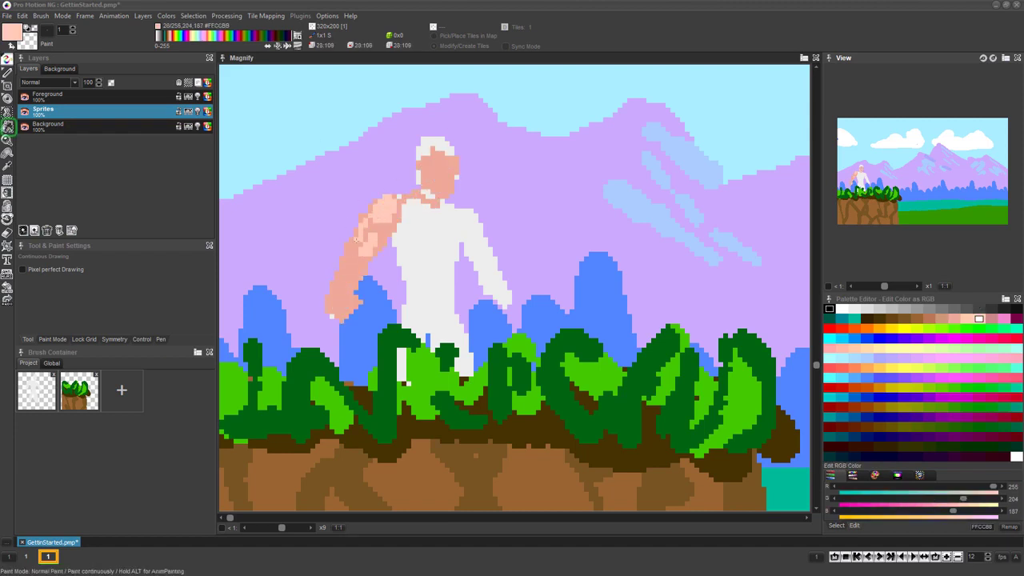
drag(347, 260, 359, 245)
mouse_move(442, 156)
mouse_down()
mouse_move(438, 191)
mouse_move(426, 168)
mouse_up()
Colour the figure's right shoulder with #EEAA99 skin and paint the upper chest in blue #0088FF
key(bracketleft)
key(bracketleft)
mouse_move(461, 211)
mouse_down()
mouse_move(484, 259)
mouse_move(464, 232)
mouse_up()
click(855, 338)
drag(418, 201, 456, 207)
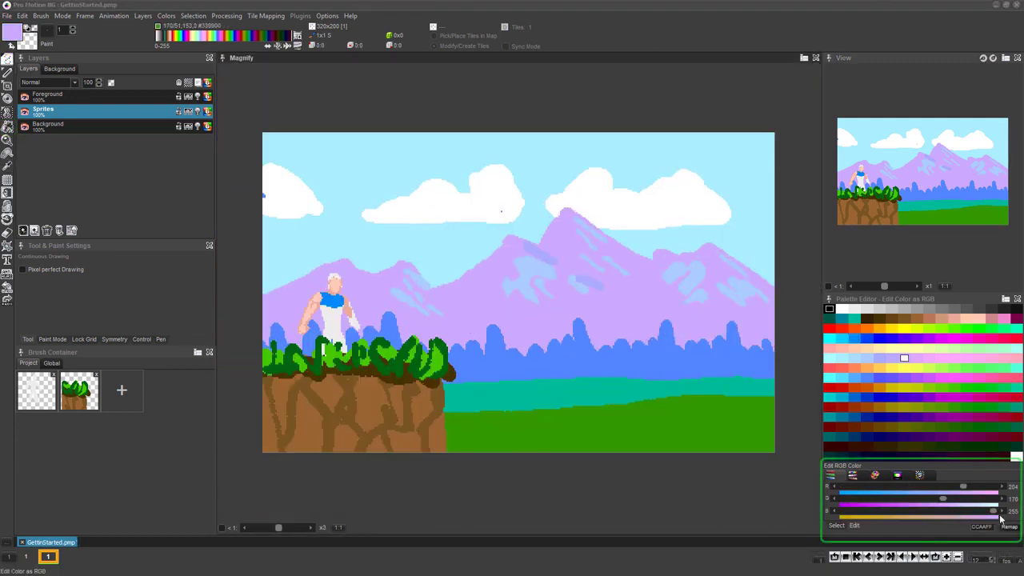
Adjust the RGB palette entries of the mountains, their highlights, the tree line and the green field, and set the distant hills to #00AA99
mouse_move(942, 498)
mouse_down()
mouse_move(965, 501)
mouse_move(917, 492)
mouse_move(933, 499)
mouse_up()
click(867, 357)
click(867, 376)
click(607, 385)
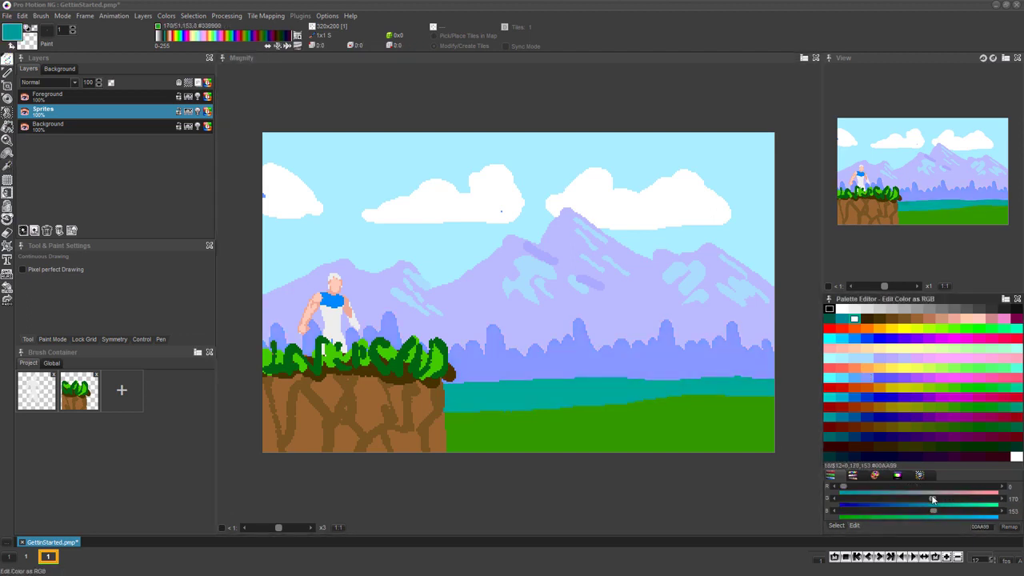
click(954, 407)
drag(872, 487, 849, 489)
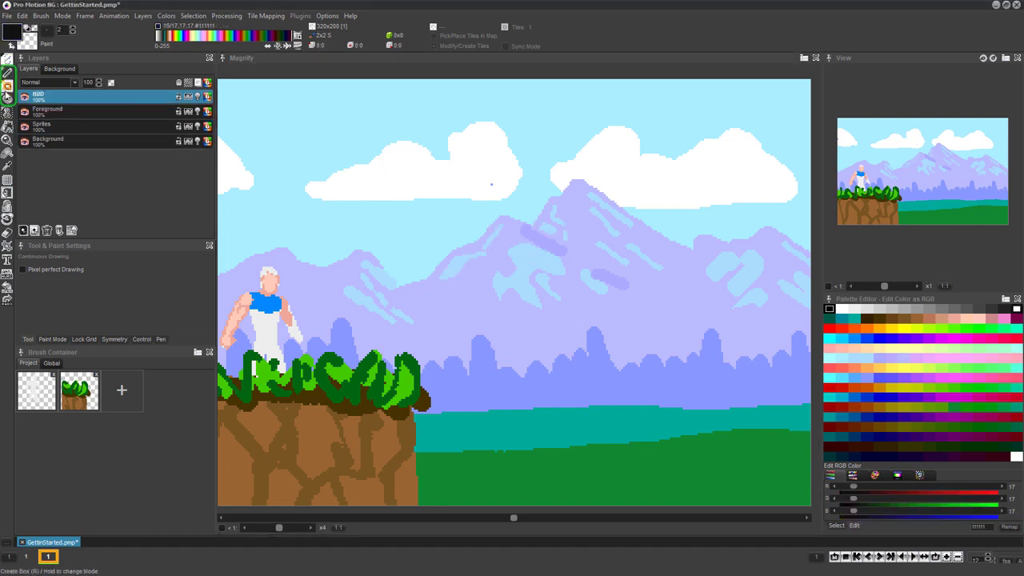
Draw filled HUD rectangles: a #111111 strip across the canvas top, holding a #00FF00 bar at its left and a #0088FF bar at its right
key(minus)
drag(254, 154, 777, 130)
click(978, 327)
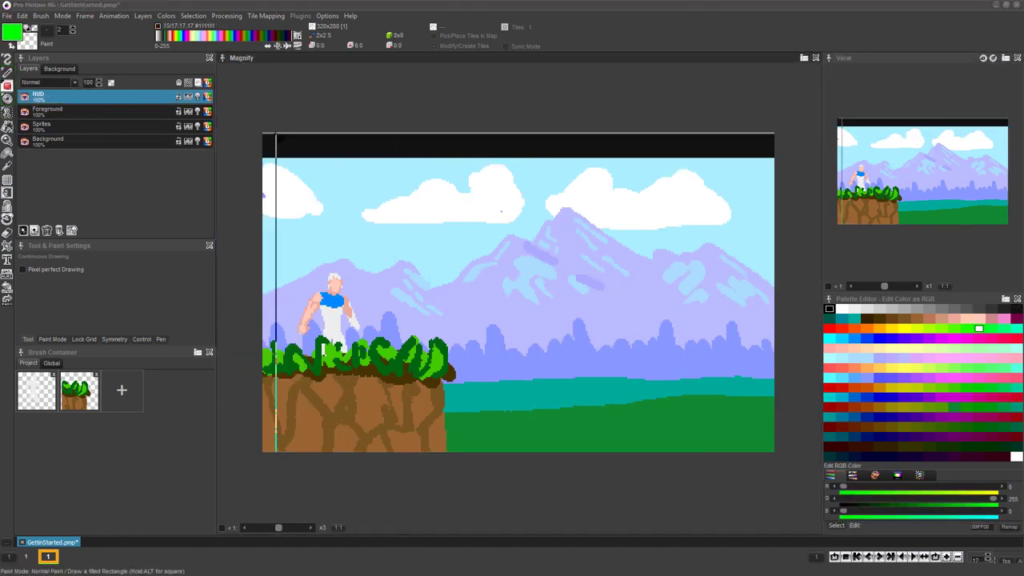
drag(278, 137, 437, 150)
click(855, 339)
drag(632, 137, 764, 152)
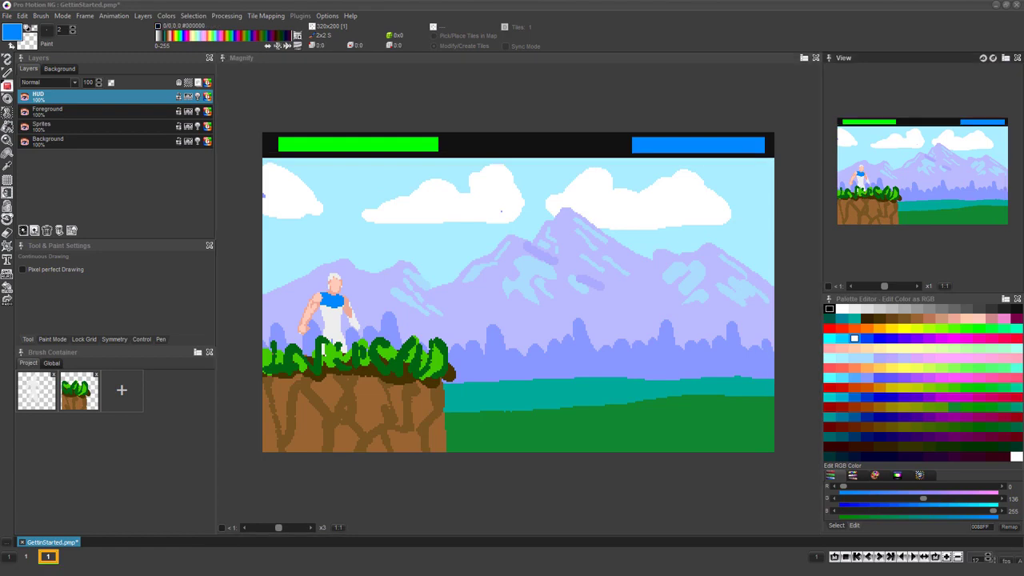
Draw a shield beside the figure's torso on the Sprites layer: a filled #FF7700 ellipse with a smaller red ellipse inside
click(7, 97)
click(867, 328)
scroll(336, 301, up, 2)
drag(371, 389, 368, 347)
click(50, 126)
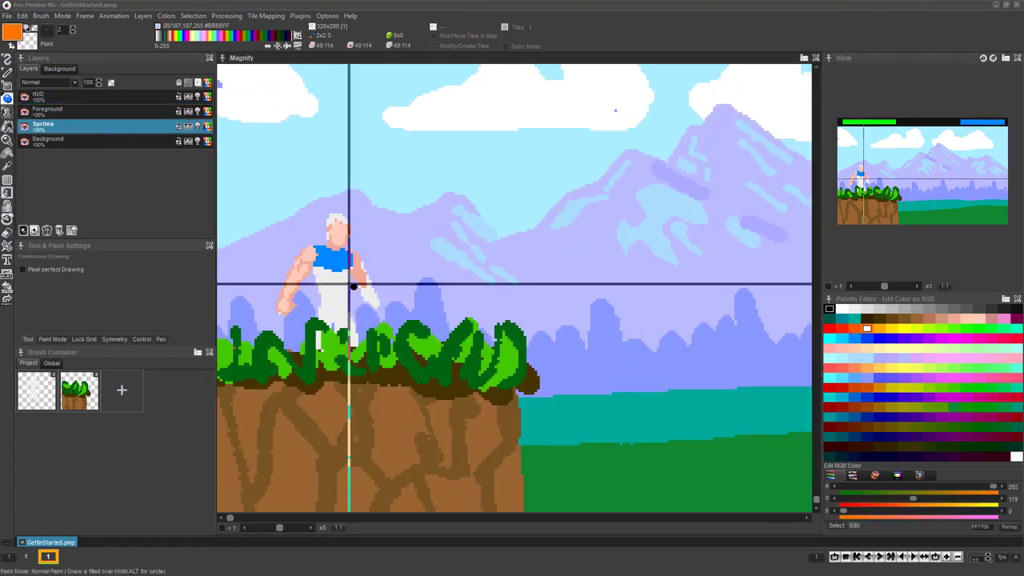
drag(352, 253, 395, 320)
click(829, 328)
drag(371, 284, 392, 318)
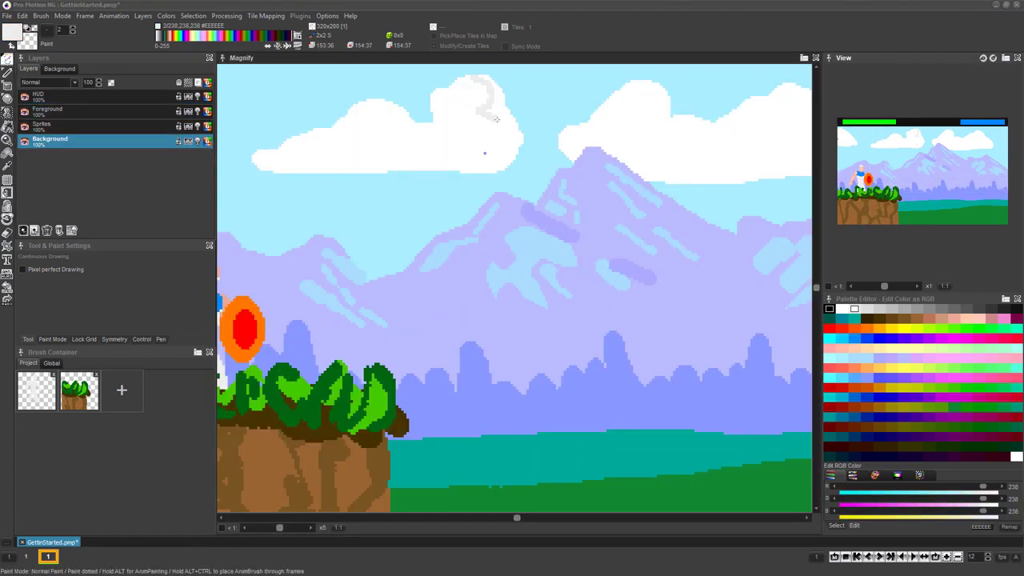
Shade the right side and underside of the large middle cloud with #EEEEEE on the Background layer
drag(506, 116, 271, 170)
mouse_move(518, 146)
mouse_down()
mouse_move(371, 170)
mouse_move(275, 170)
mouse_up()
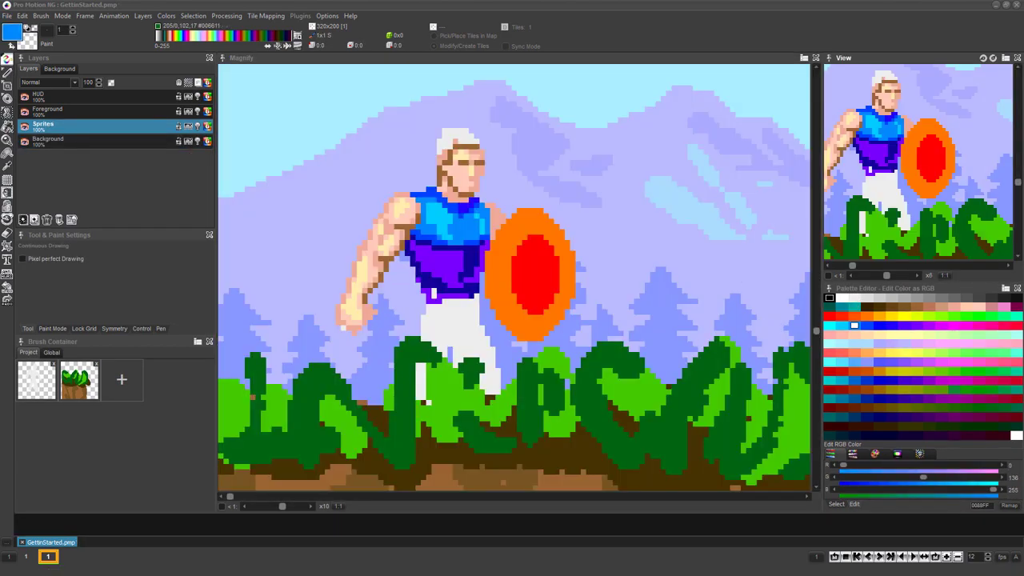
Redo the remaining undone edits one by one to restore the detailed painting of the figure and scenery
key(ctrl+y)
key(ctrl+y)
key(ctrl+y)
key(ctrl+y)
key(ctrl+y)
key(ctrl+y)
key(ctrl+y)
key(ctrl+y)
key(ctrl+y)
key(ctrl+y)
key(ctrl+y)
key(ctrl+y)
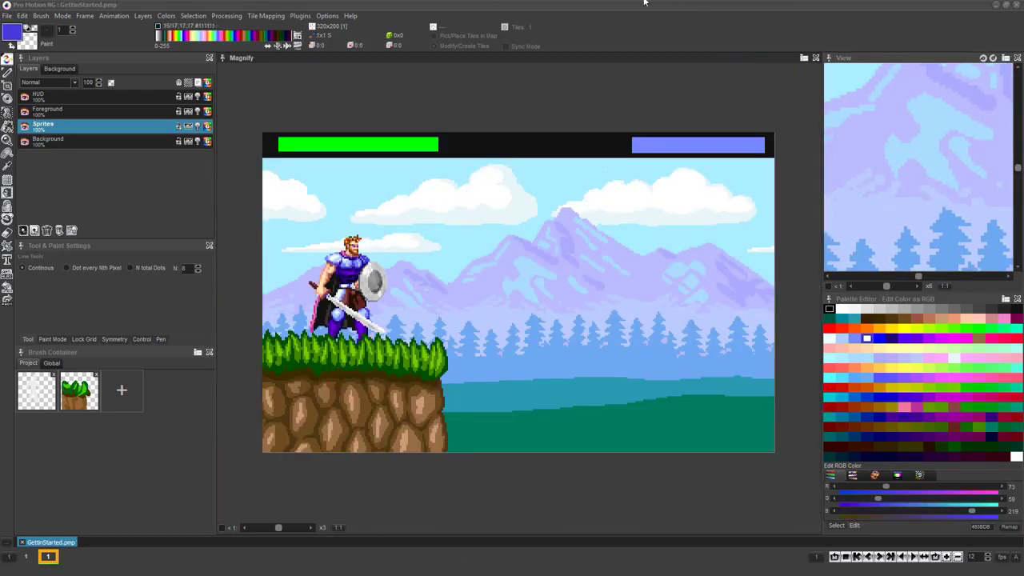
Open the keyboard shortcut settings and look through the File, Edit and Brush operations with their assigned keys
click(6, 15)
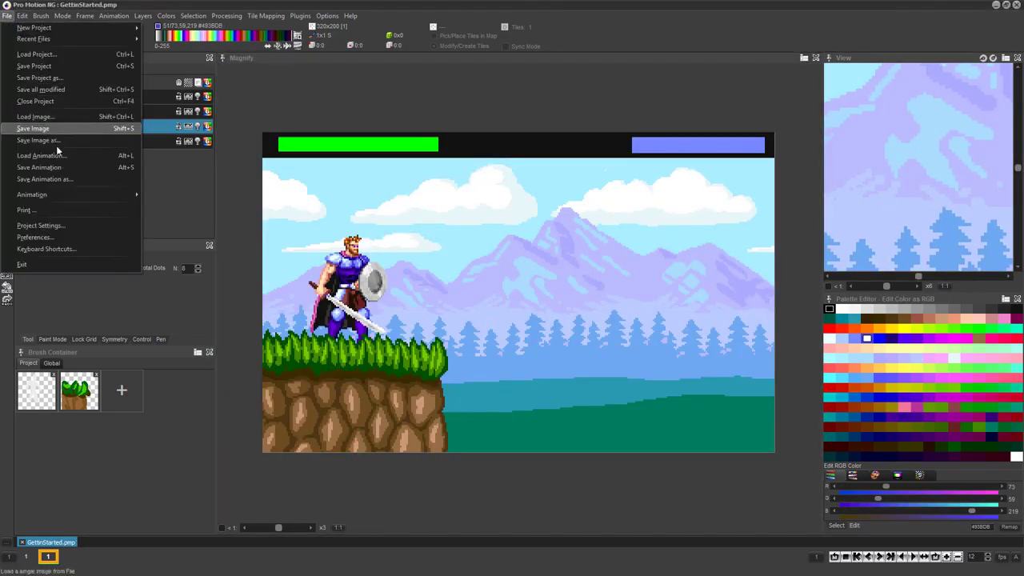
click(61, 249)
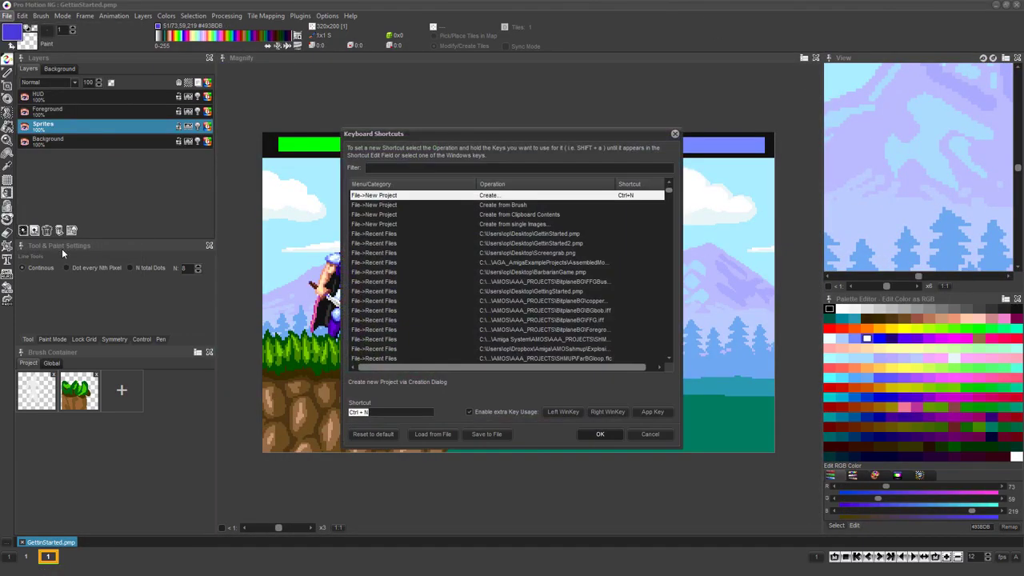
drag(434, 134, 539, 125)
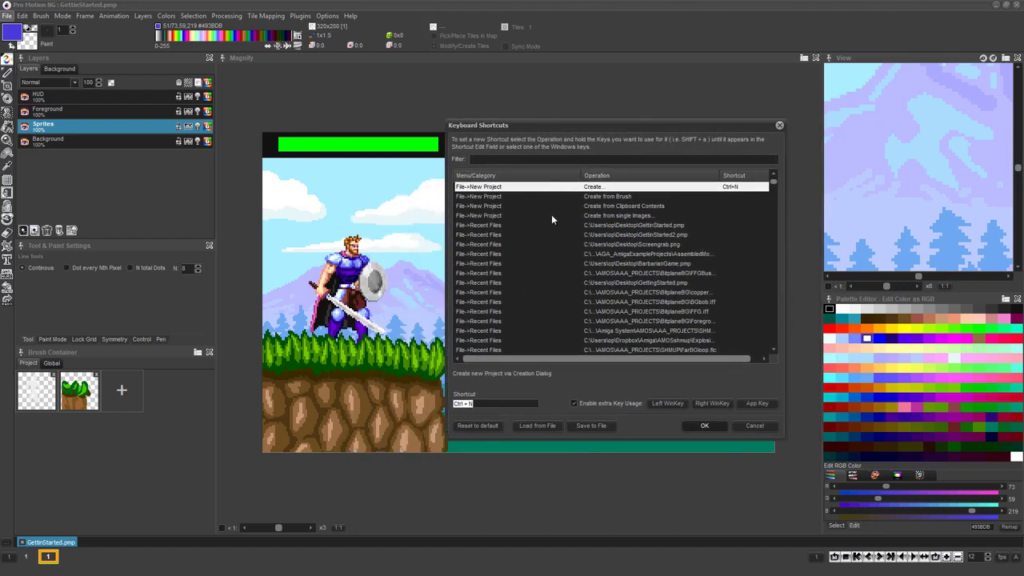
scroll(684, 249, down, 6)
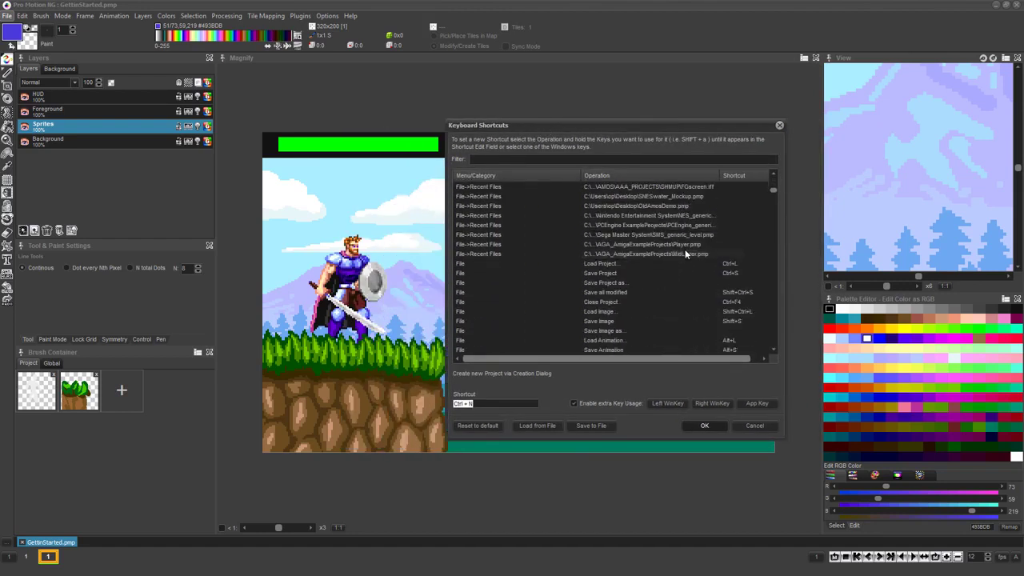
scroll(688, 254, down, 15)
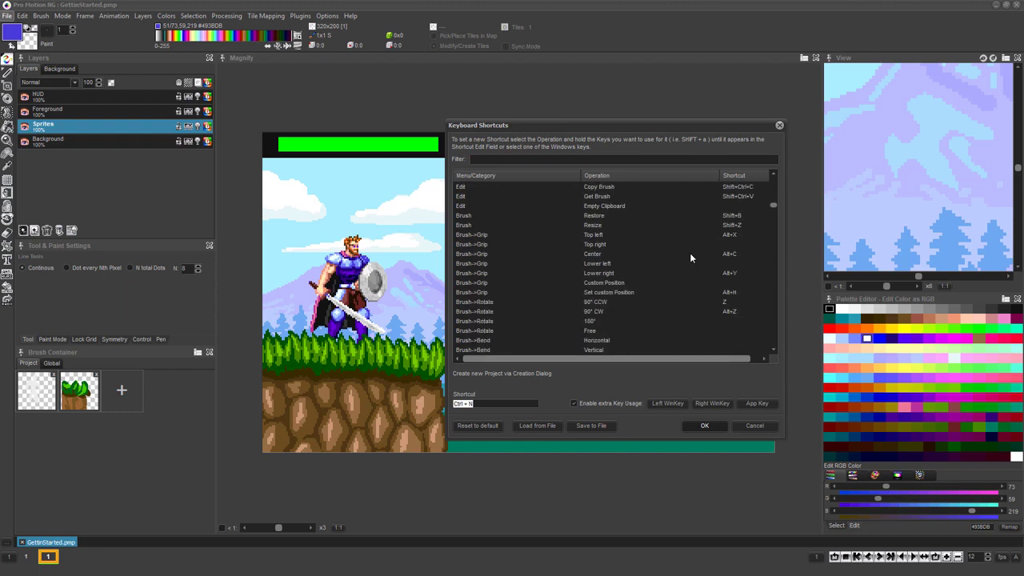
scroll(689, 253, down, 5)
drag(772, 212, 780, 177)
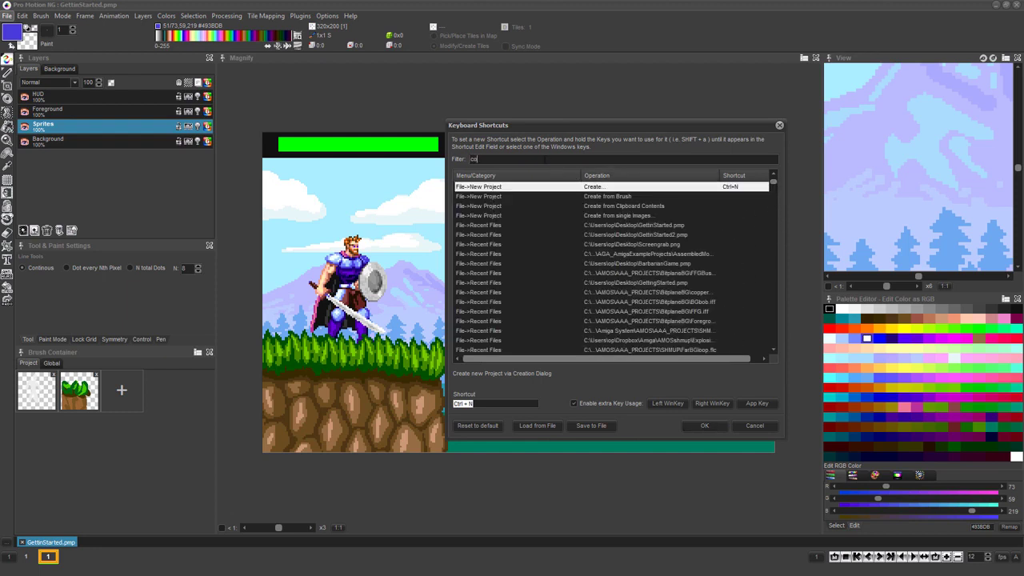
Filter the keyboard shortcuts for "color" and for "size", and open the brush Resize operation's shortcut for editing
text(lor)
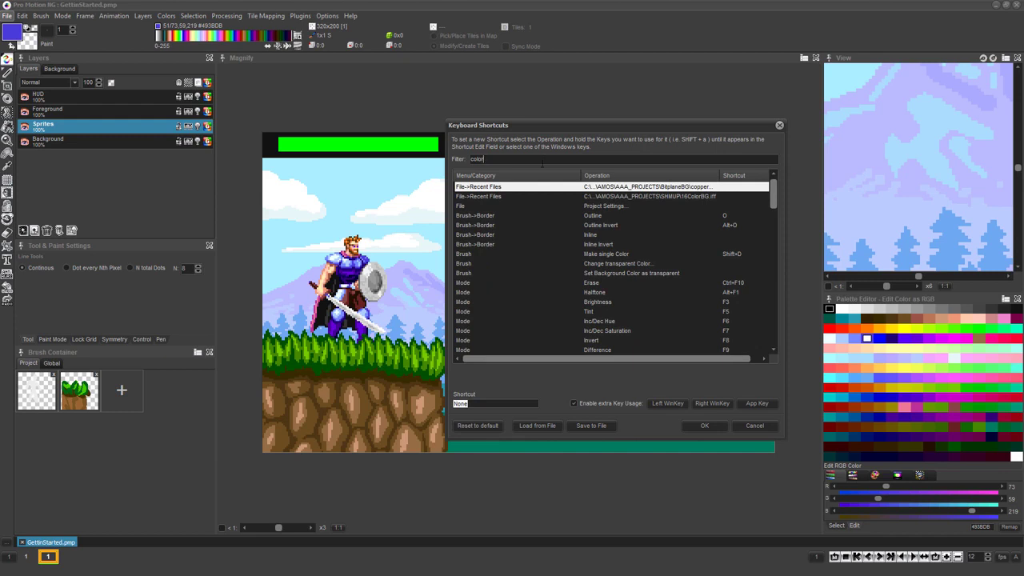
scroll(551, 217, down, 3)
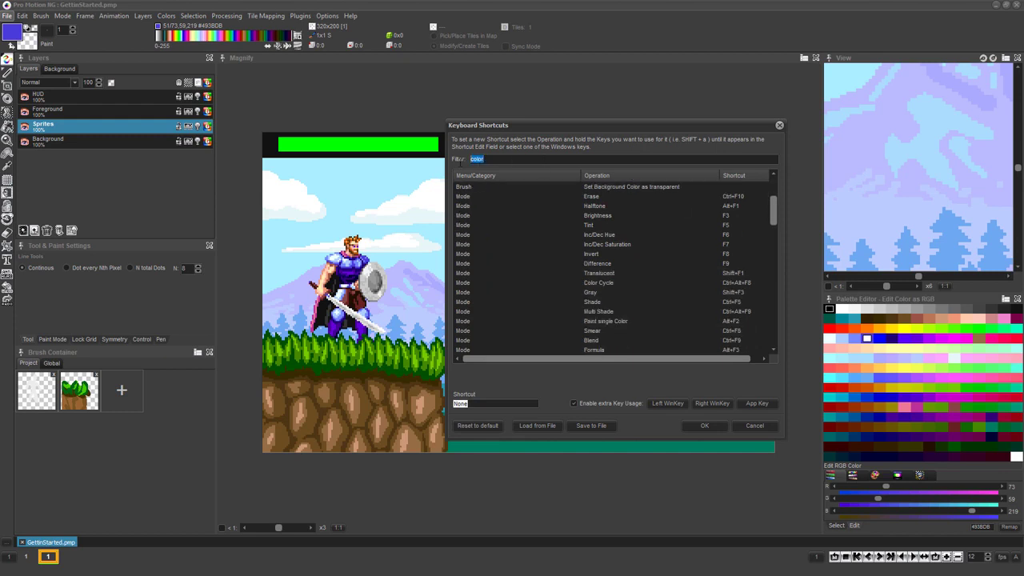
text(ize)
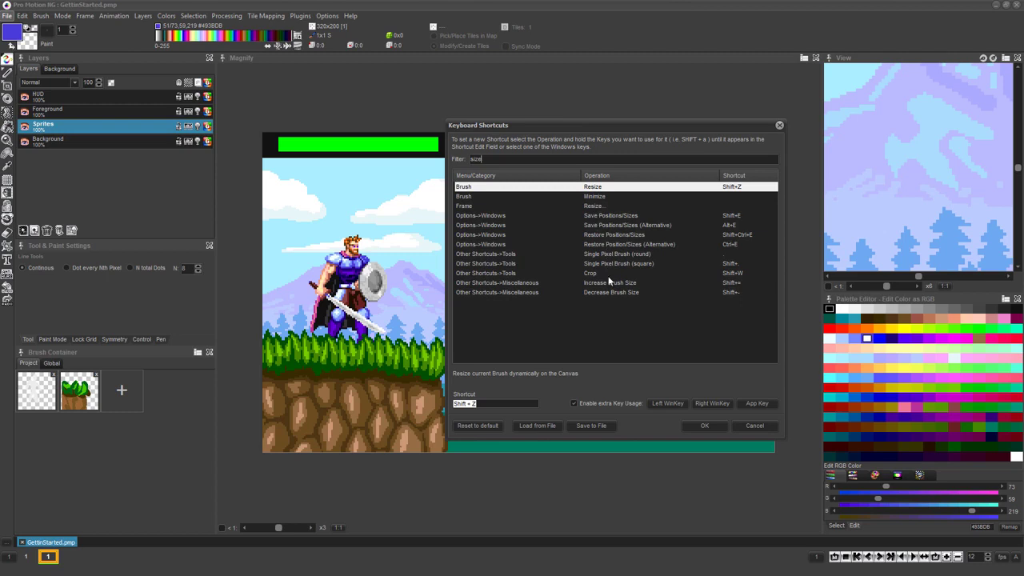
click(734, 187)
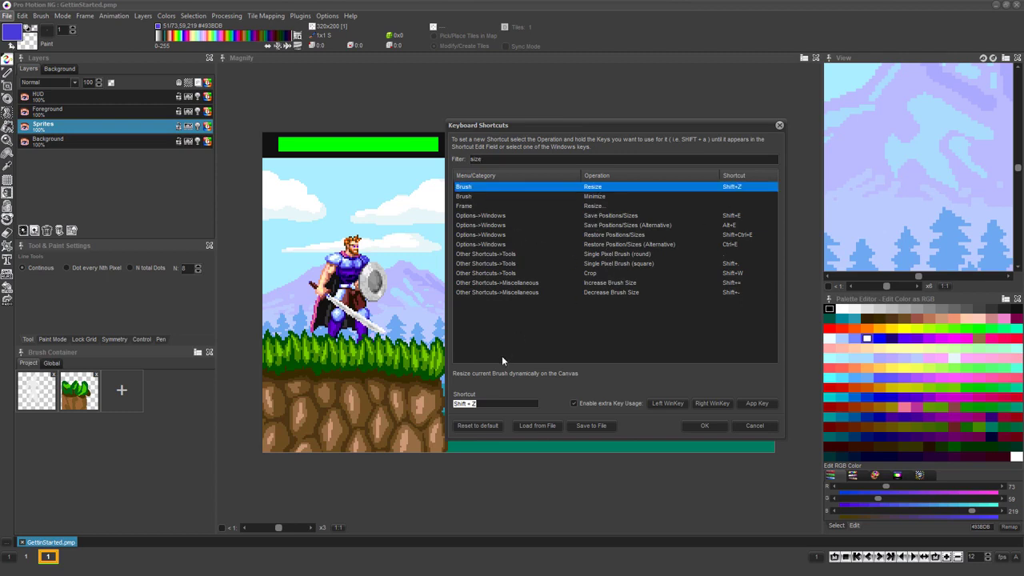
click(493, 402)
key(ctrl)
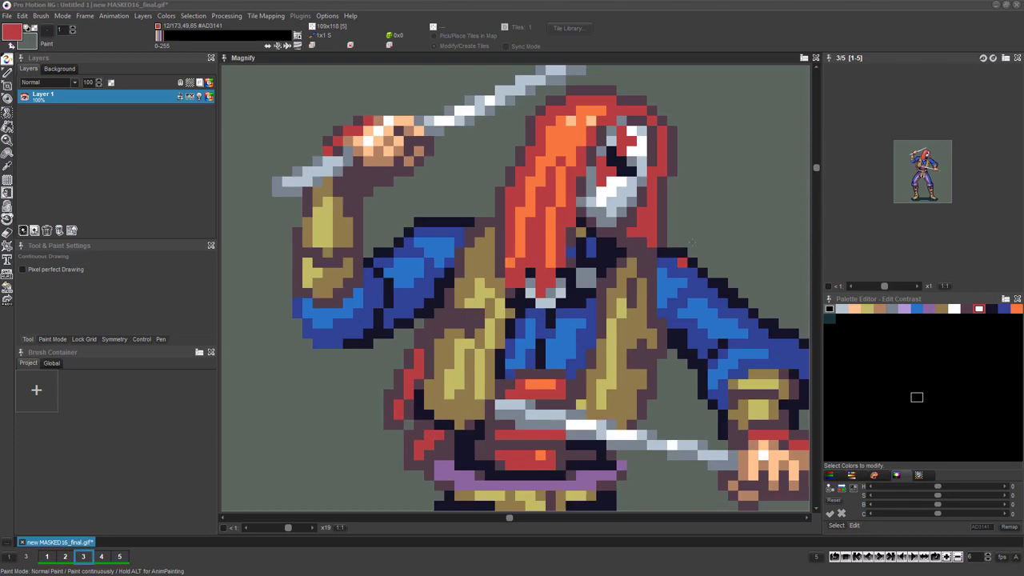
On frame 2 of the masked figure animation, pick the dark outline and orange colours and add an orange highlight to the red hair
key(1)
key(comma)
click(672, 262)
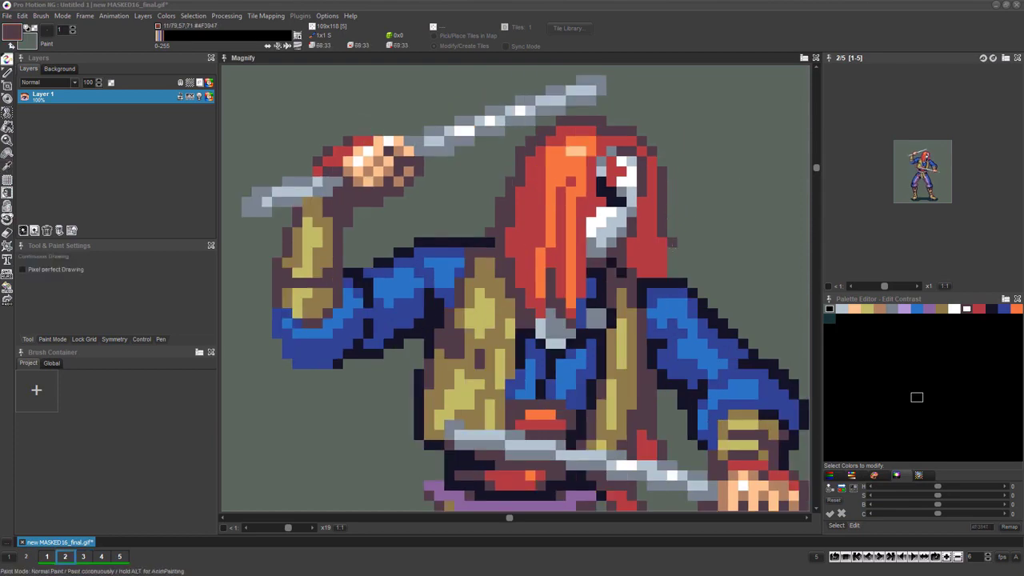
key(v)
key(comma)
click(588, 171)
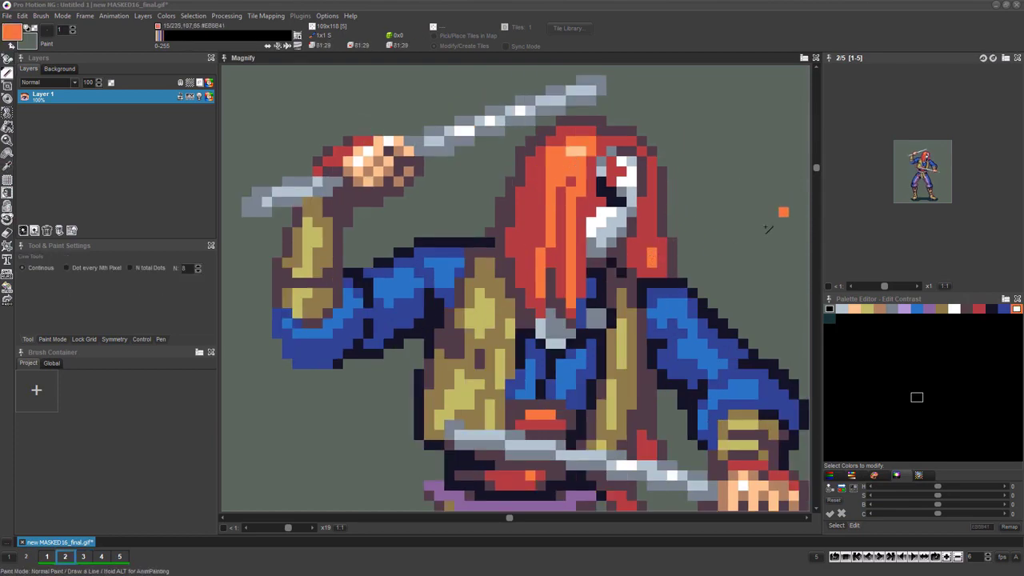
Step back and forth through the frames of the masked figure animation to review its motion
key(2)
key(2)
key(1)
key(1)
key(1)
key(2)
key(2)
key(2)
key(2)
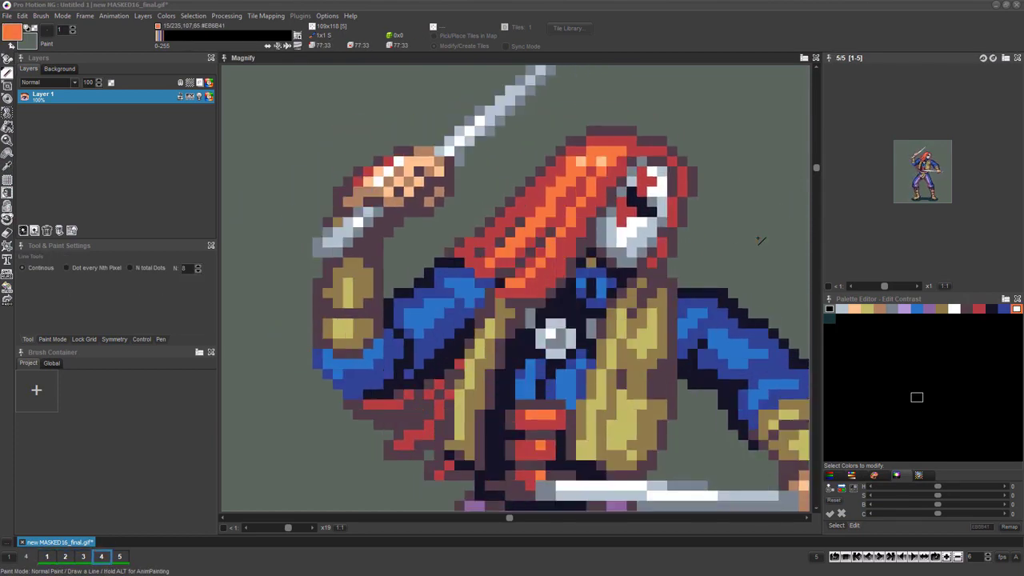
scroll(760, 240, down, 6)
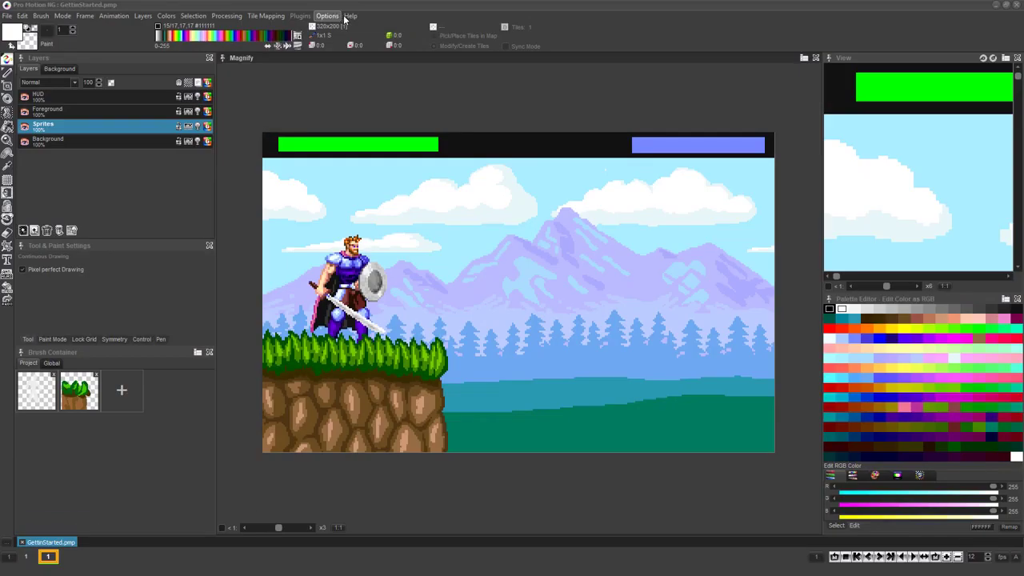
Open the help file's keyword search for the landscape project and look through the index topics
click(350, 16)
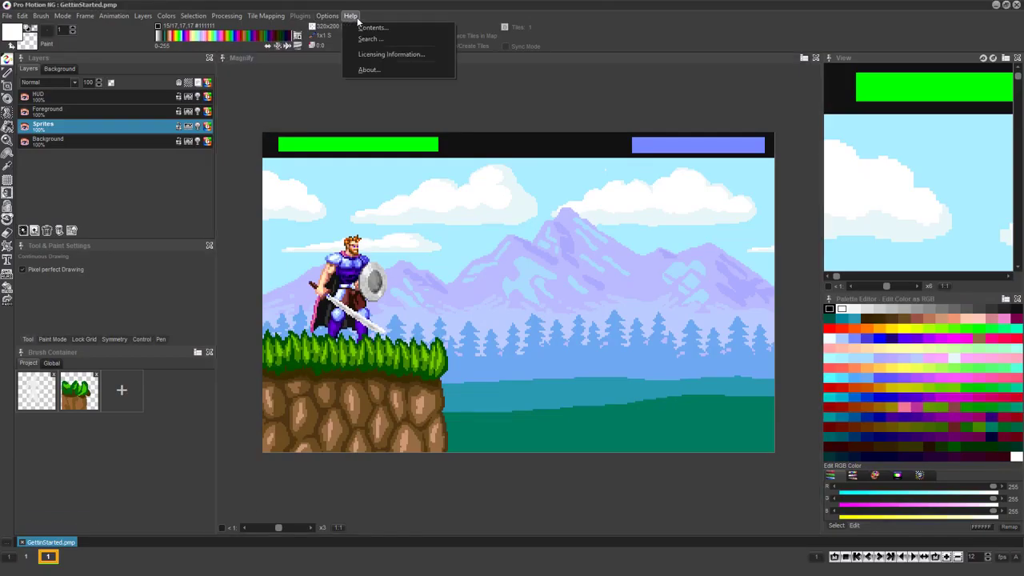
click(372, 36)
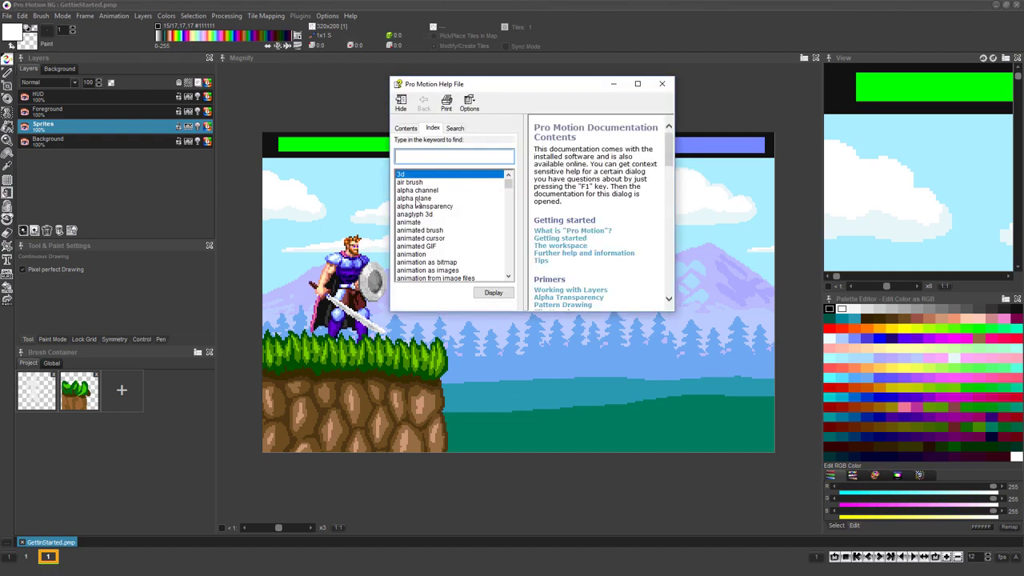
scroll(424, 224, down, 5)
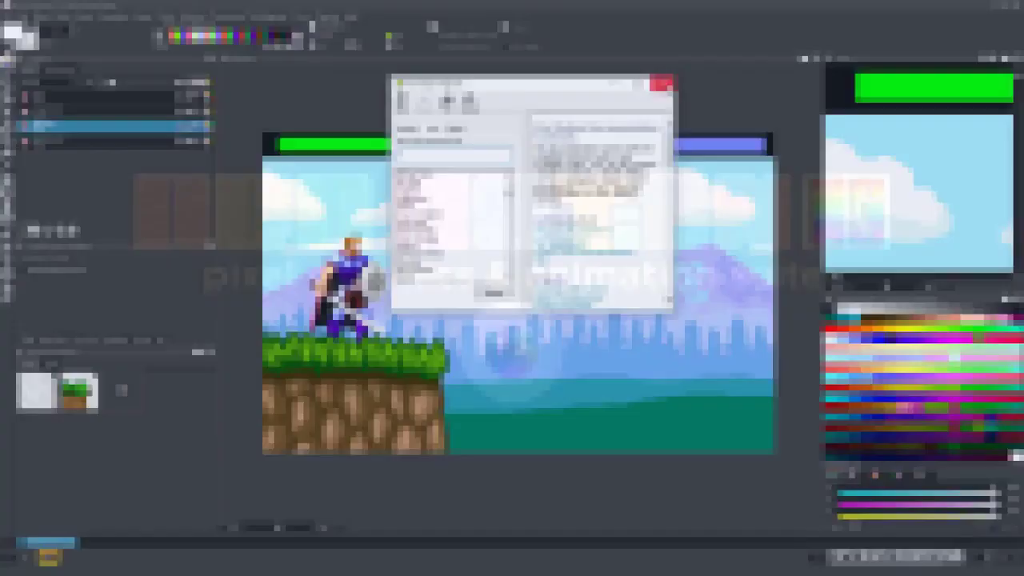